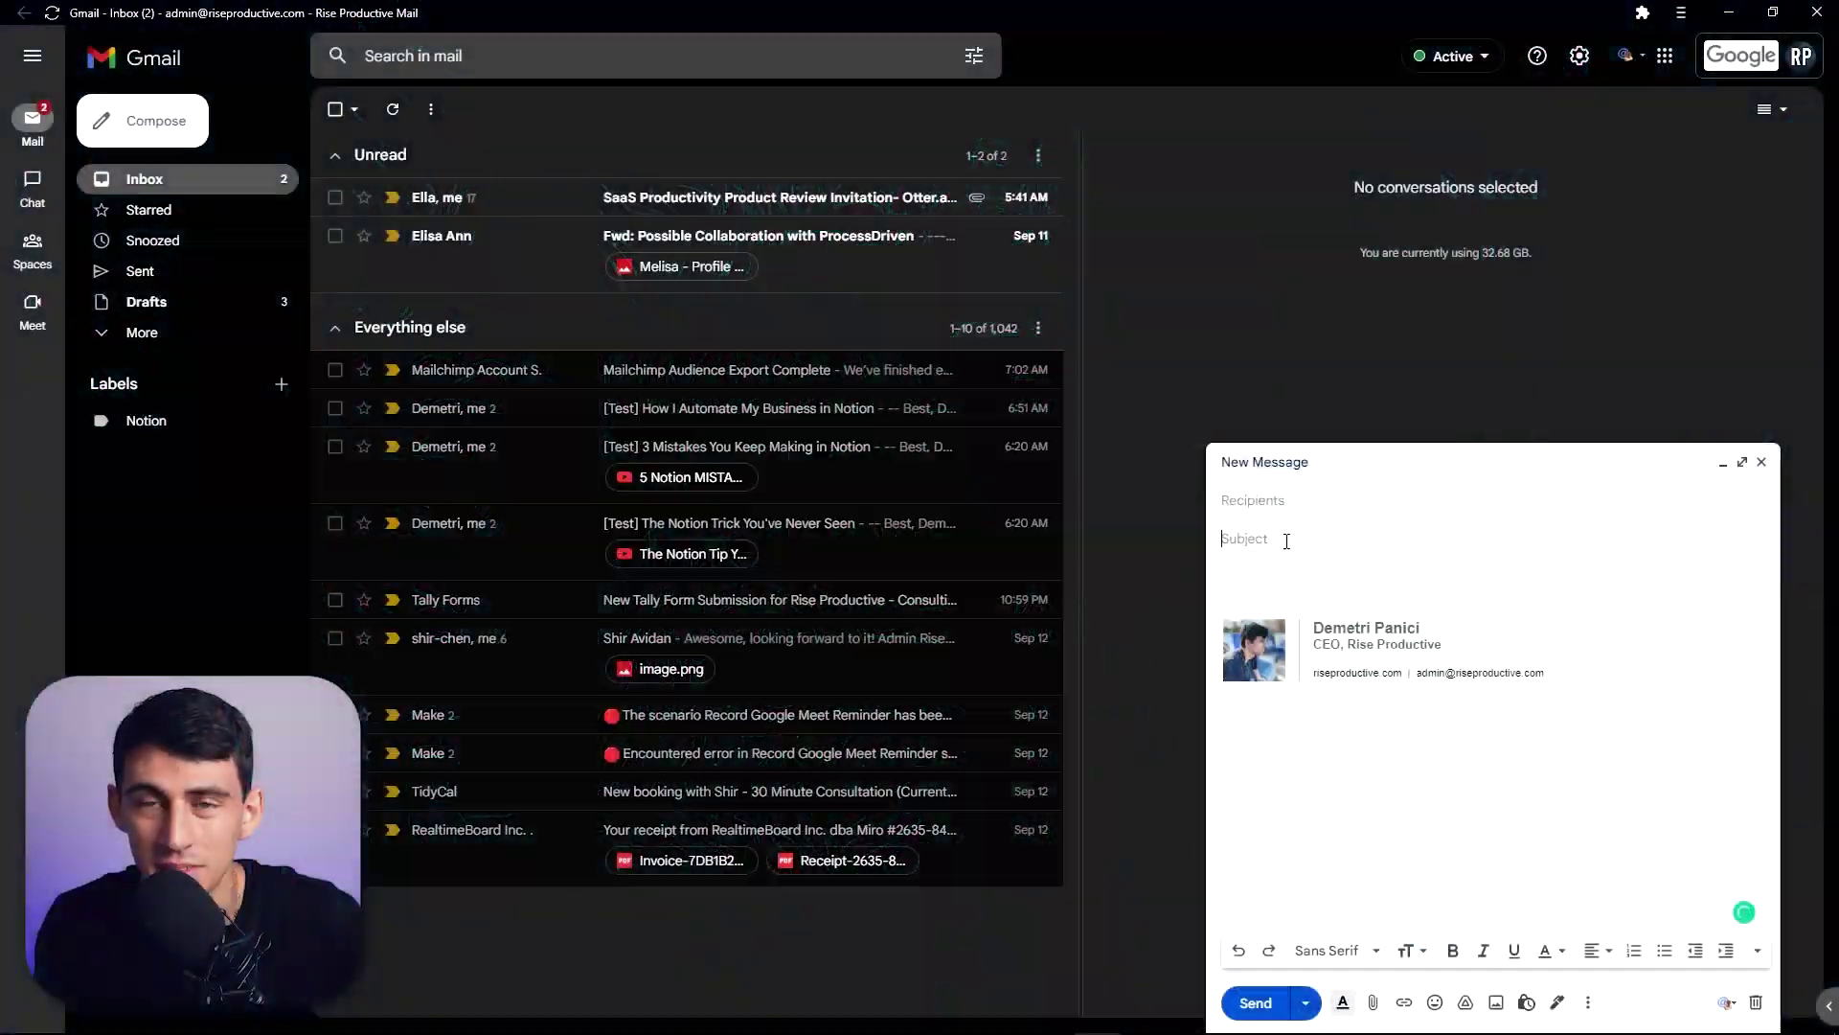
# Step: Insert the 'Set Up a Meeting With Me' template into a new message and test its booking link
pyautogui.click(109, 141)
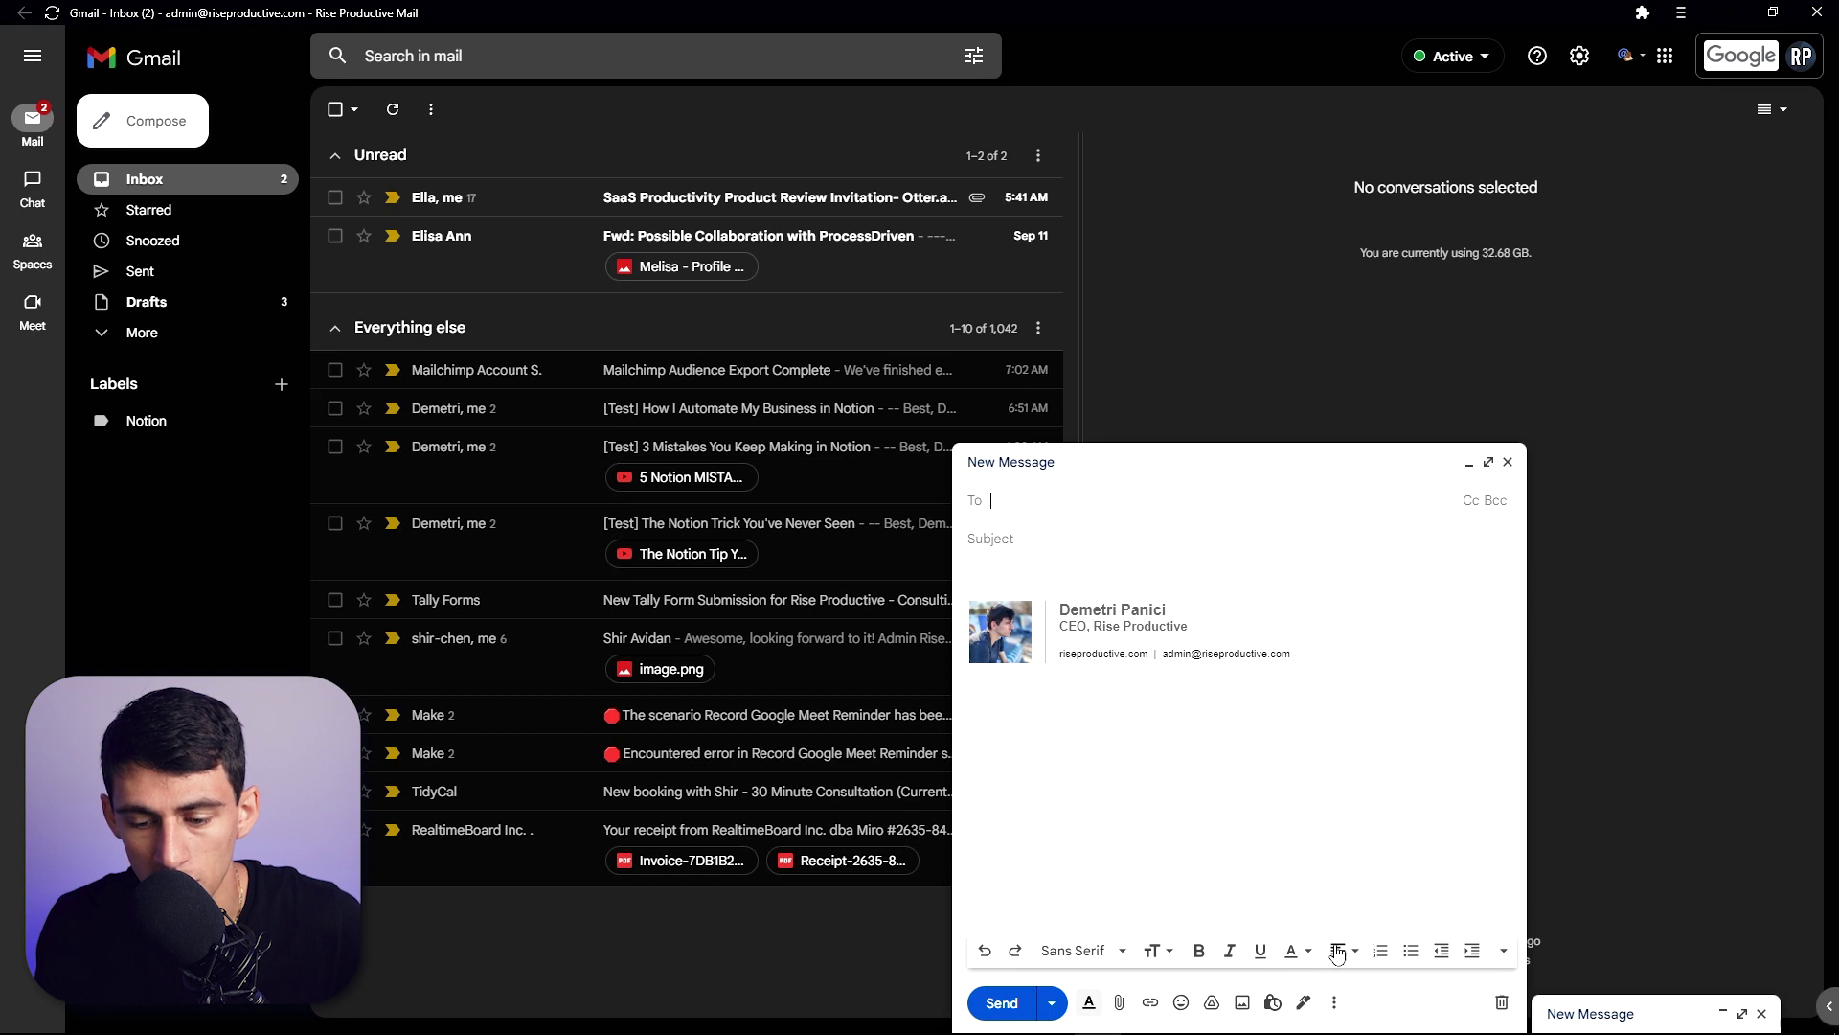
pyautogui.click(1336, 1003)
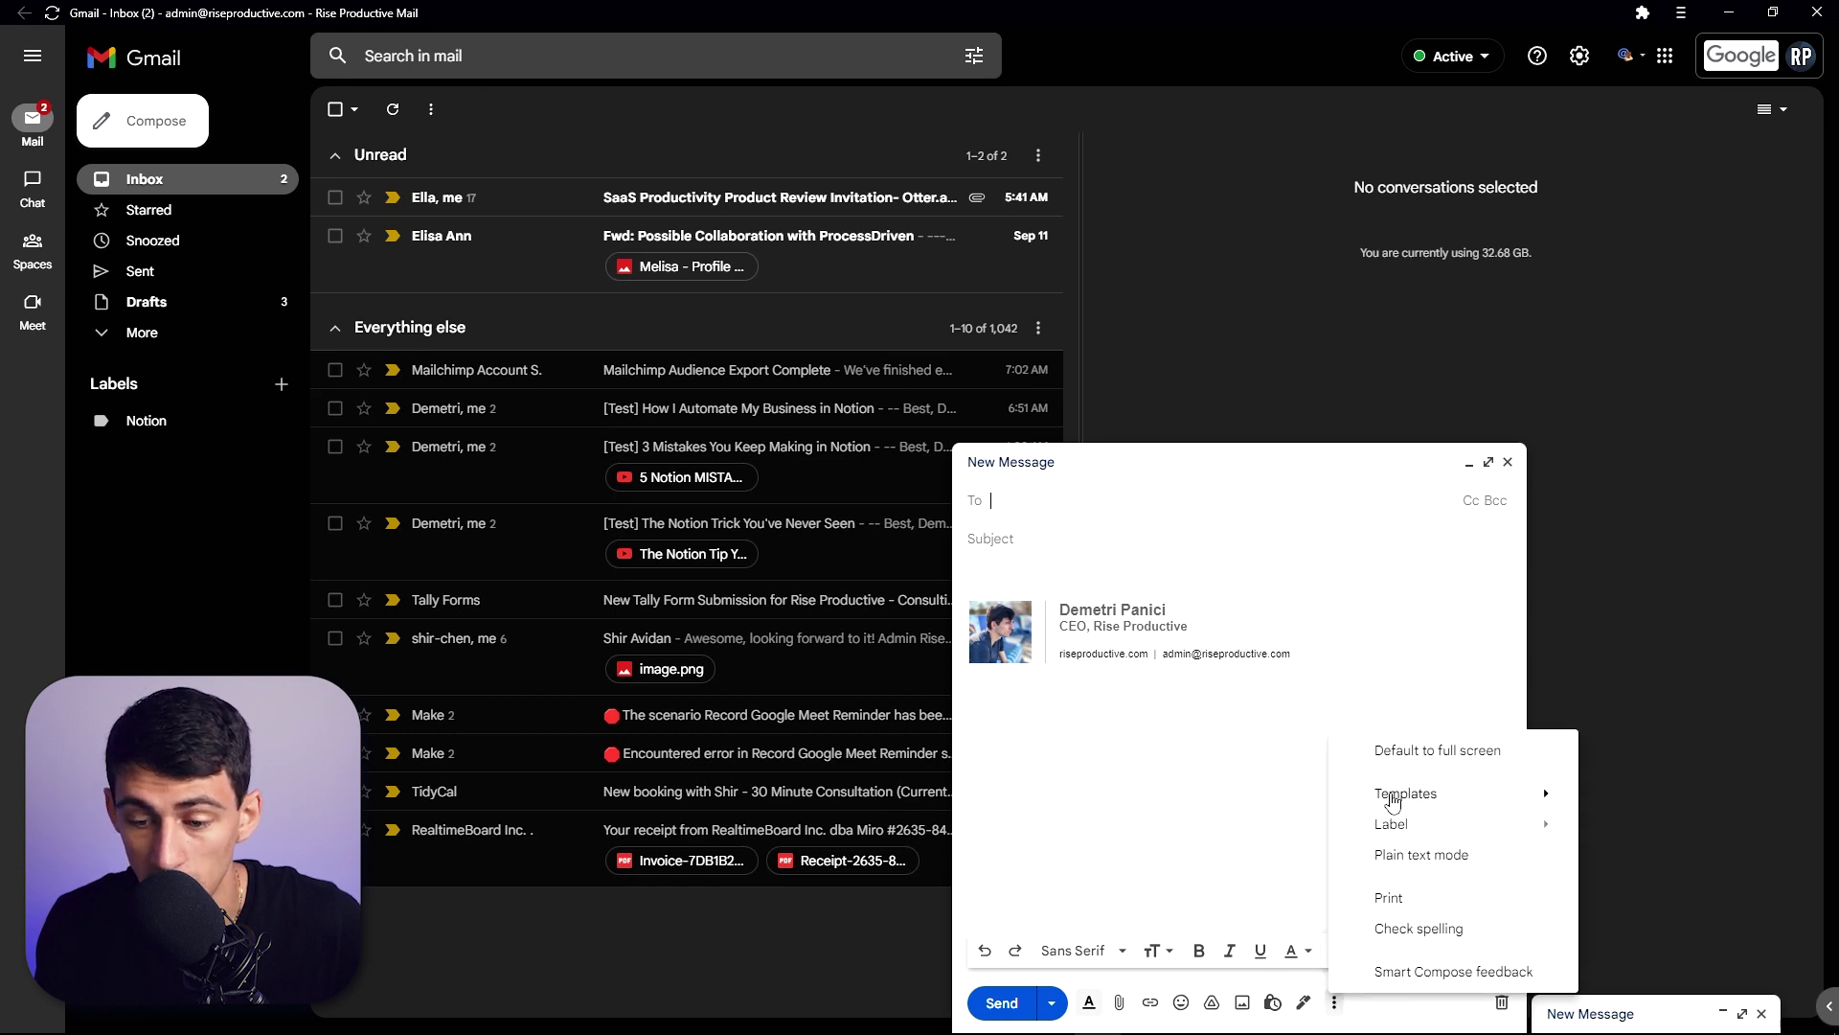
pyautogui.moveTo(1405, 793)
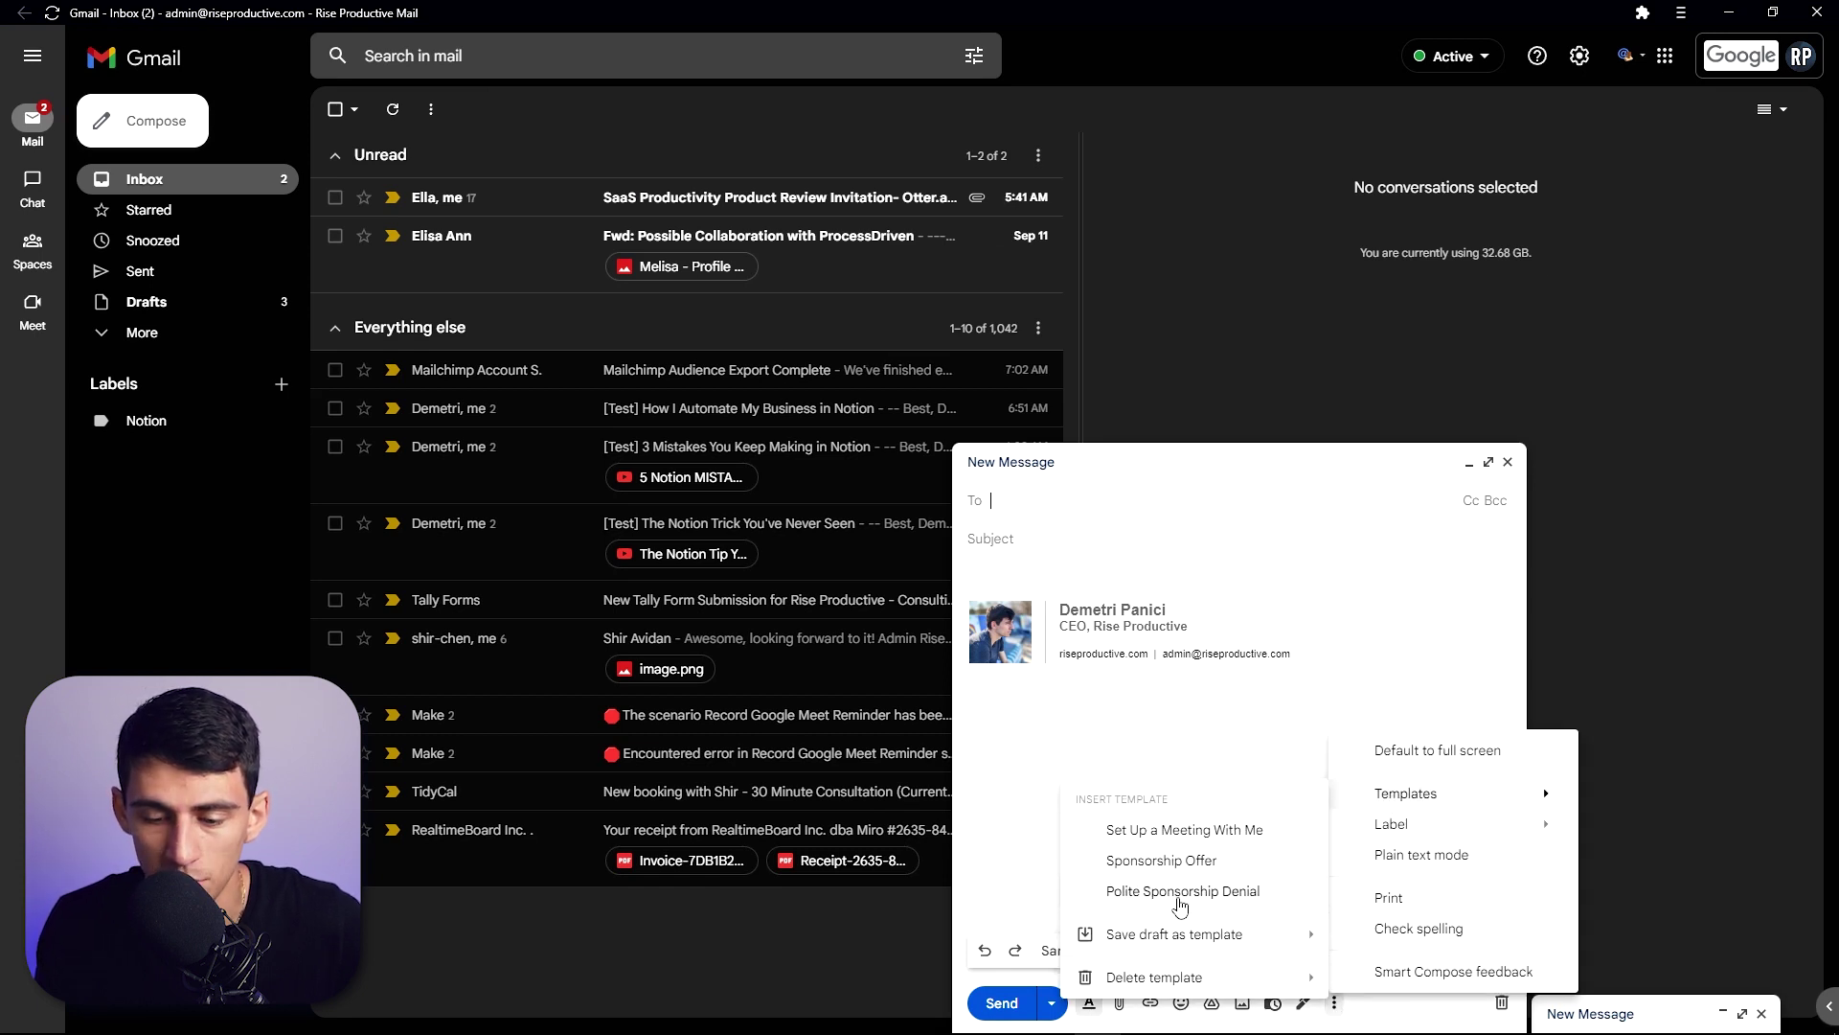
pyautogui.click(1164, 834)
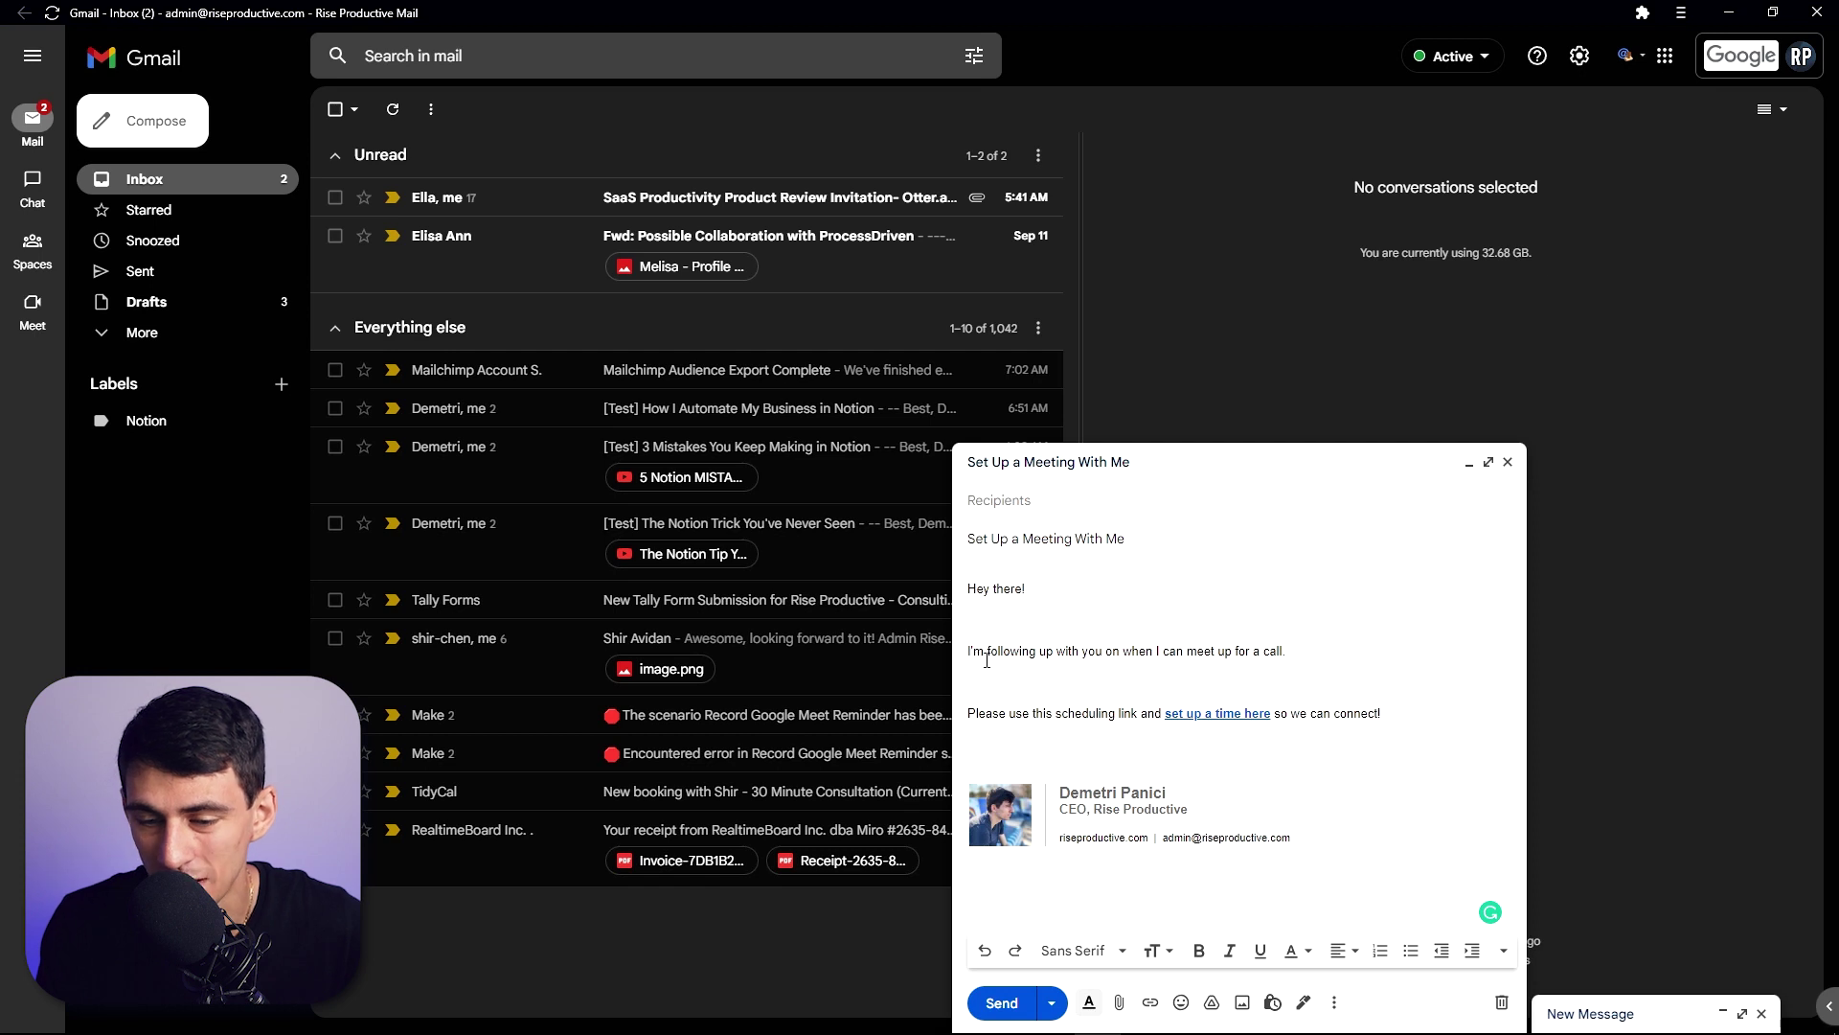
pyautogui.click(1239, 713)
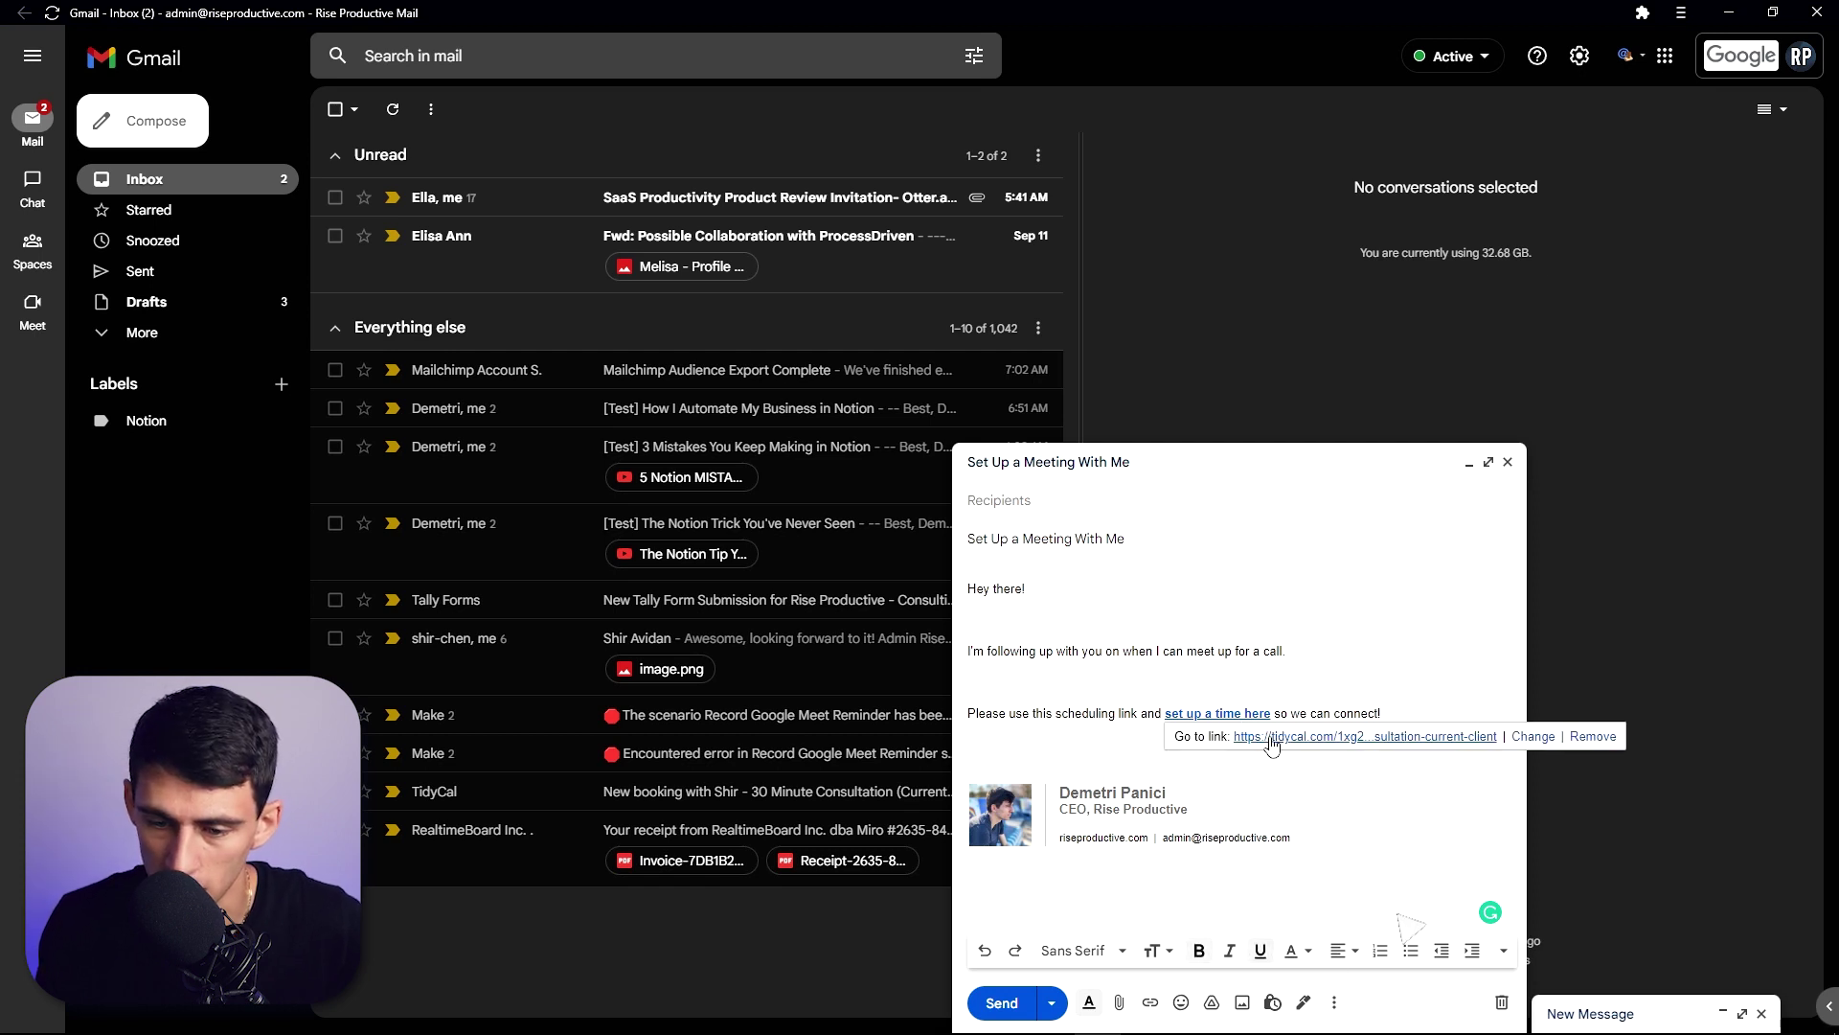
pyautogui.click(1272, 736)
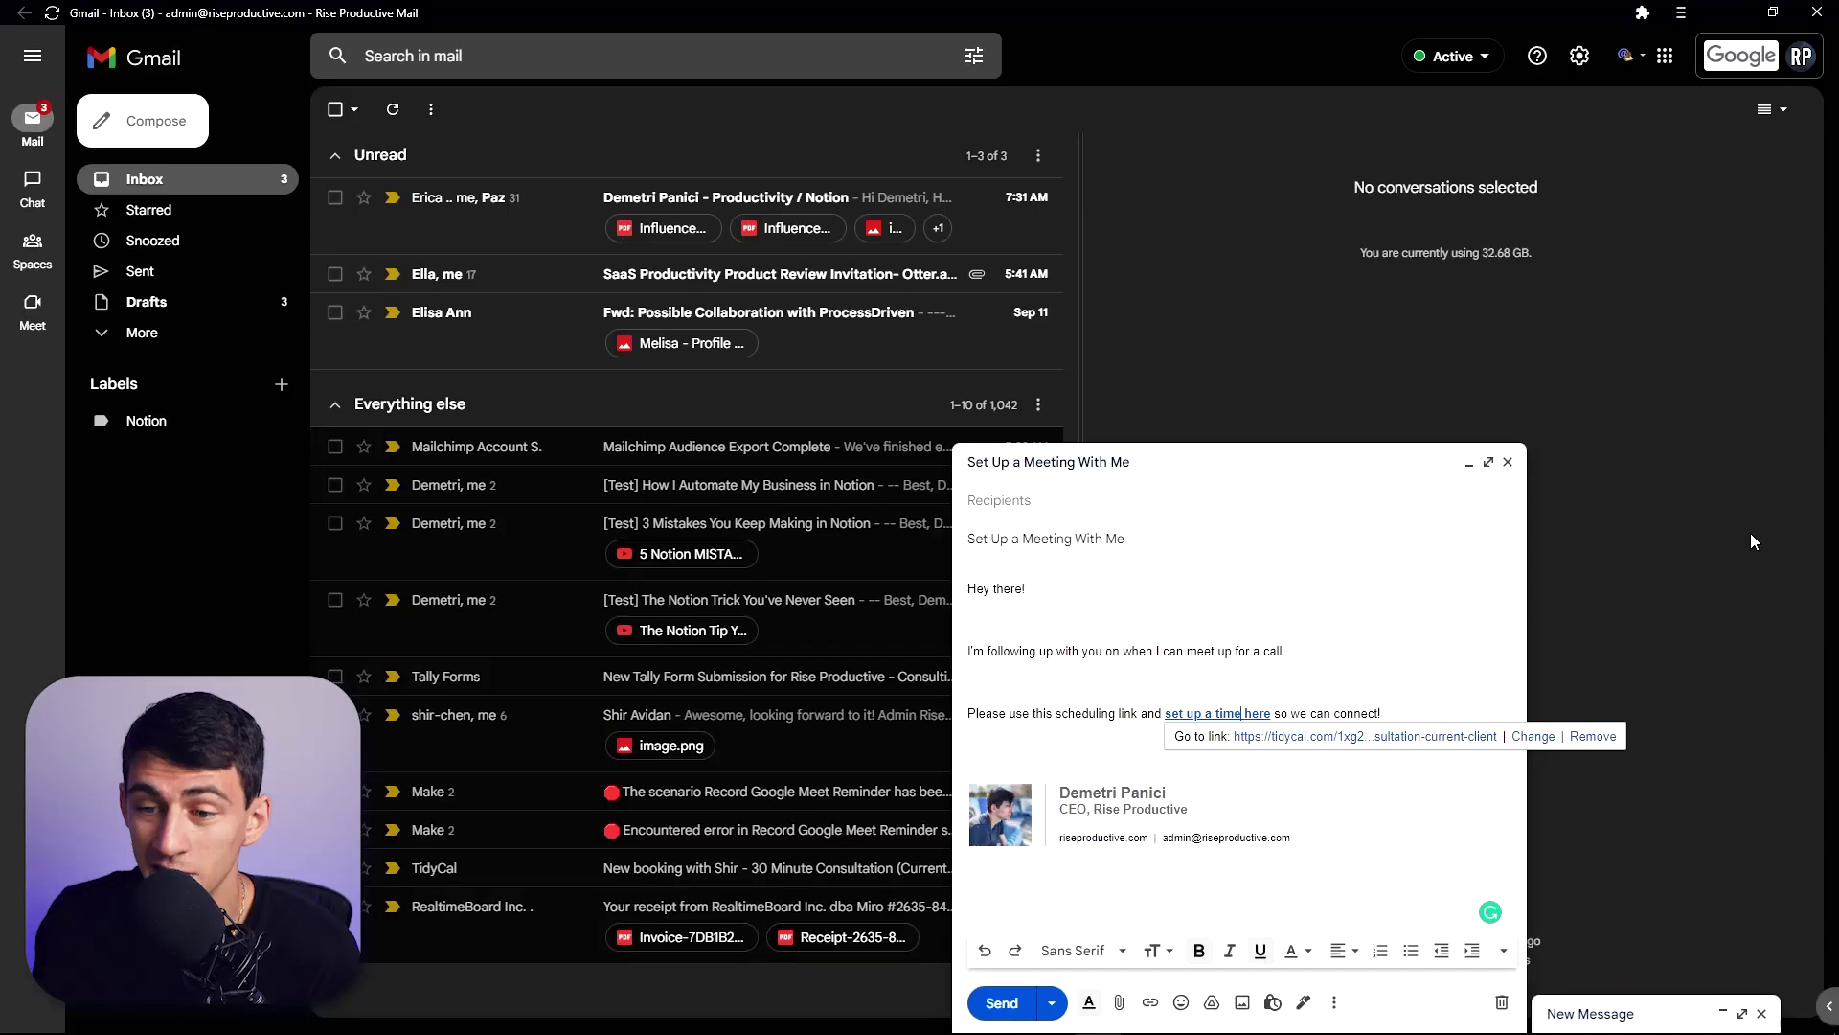
# Step: Close the meeting draft and start a new message using the 'Polite Sponsorship Denial' template
pyautogui.click(1510, 466)
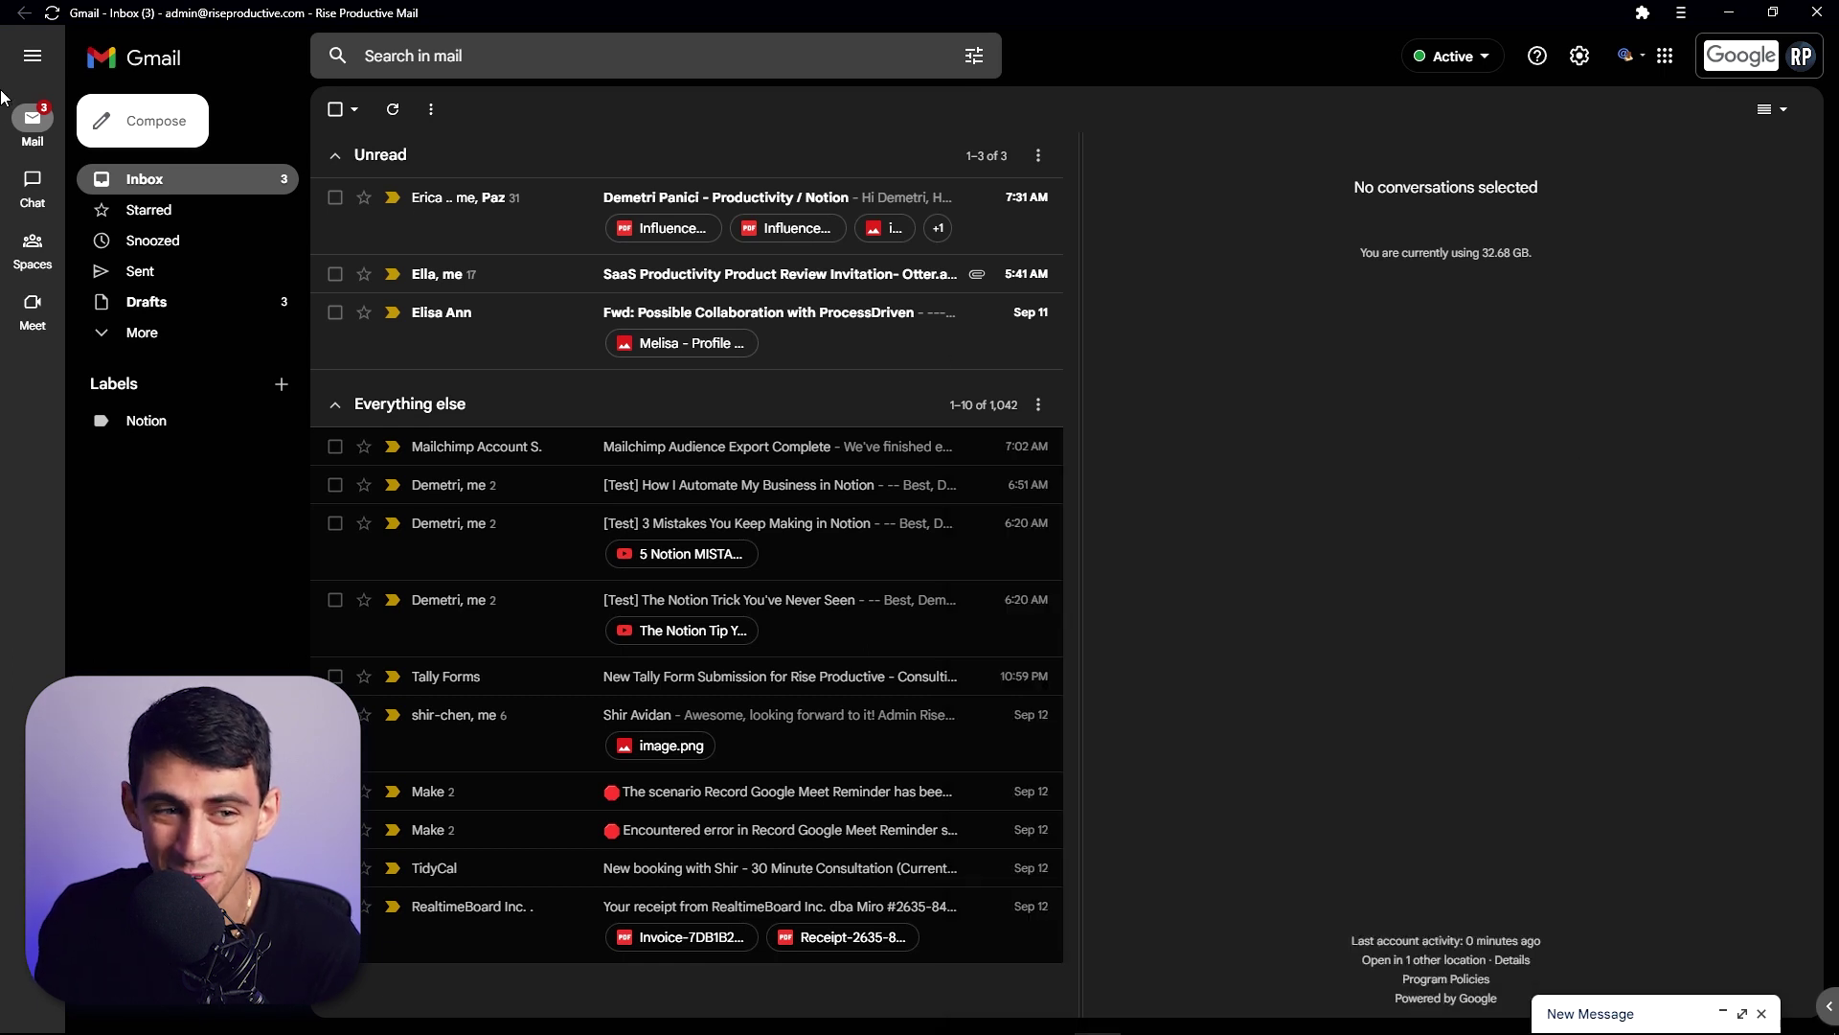
pyautogui.click(161, 123)
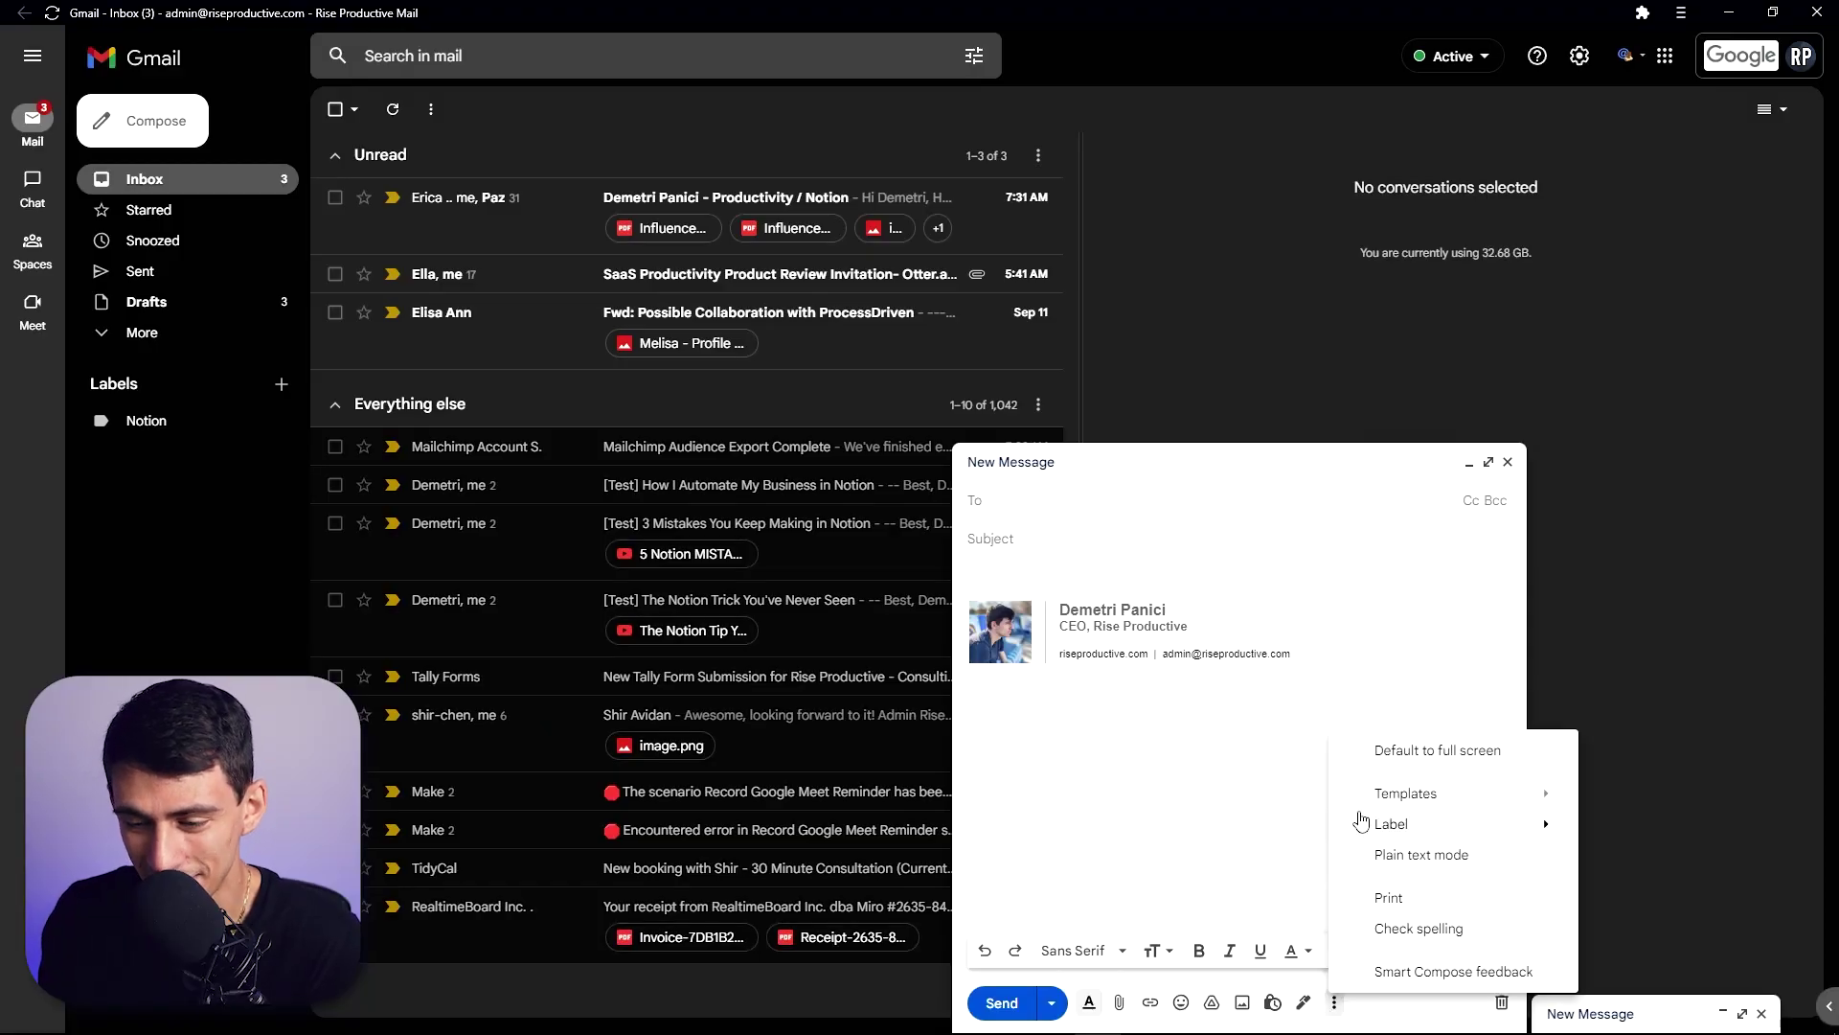
pyautogui.moveTo(1405, 794)
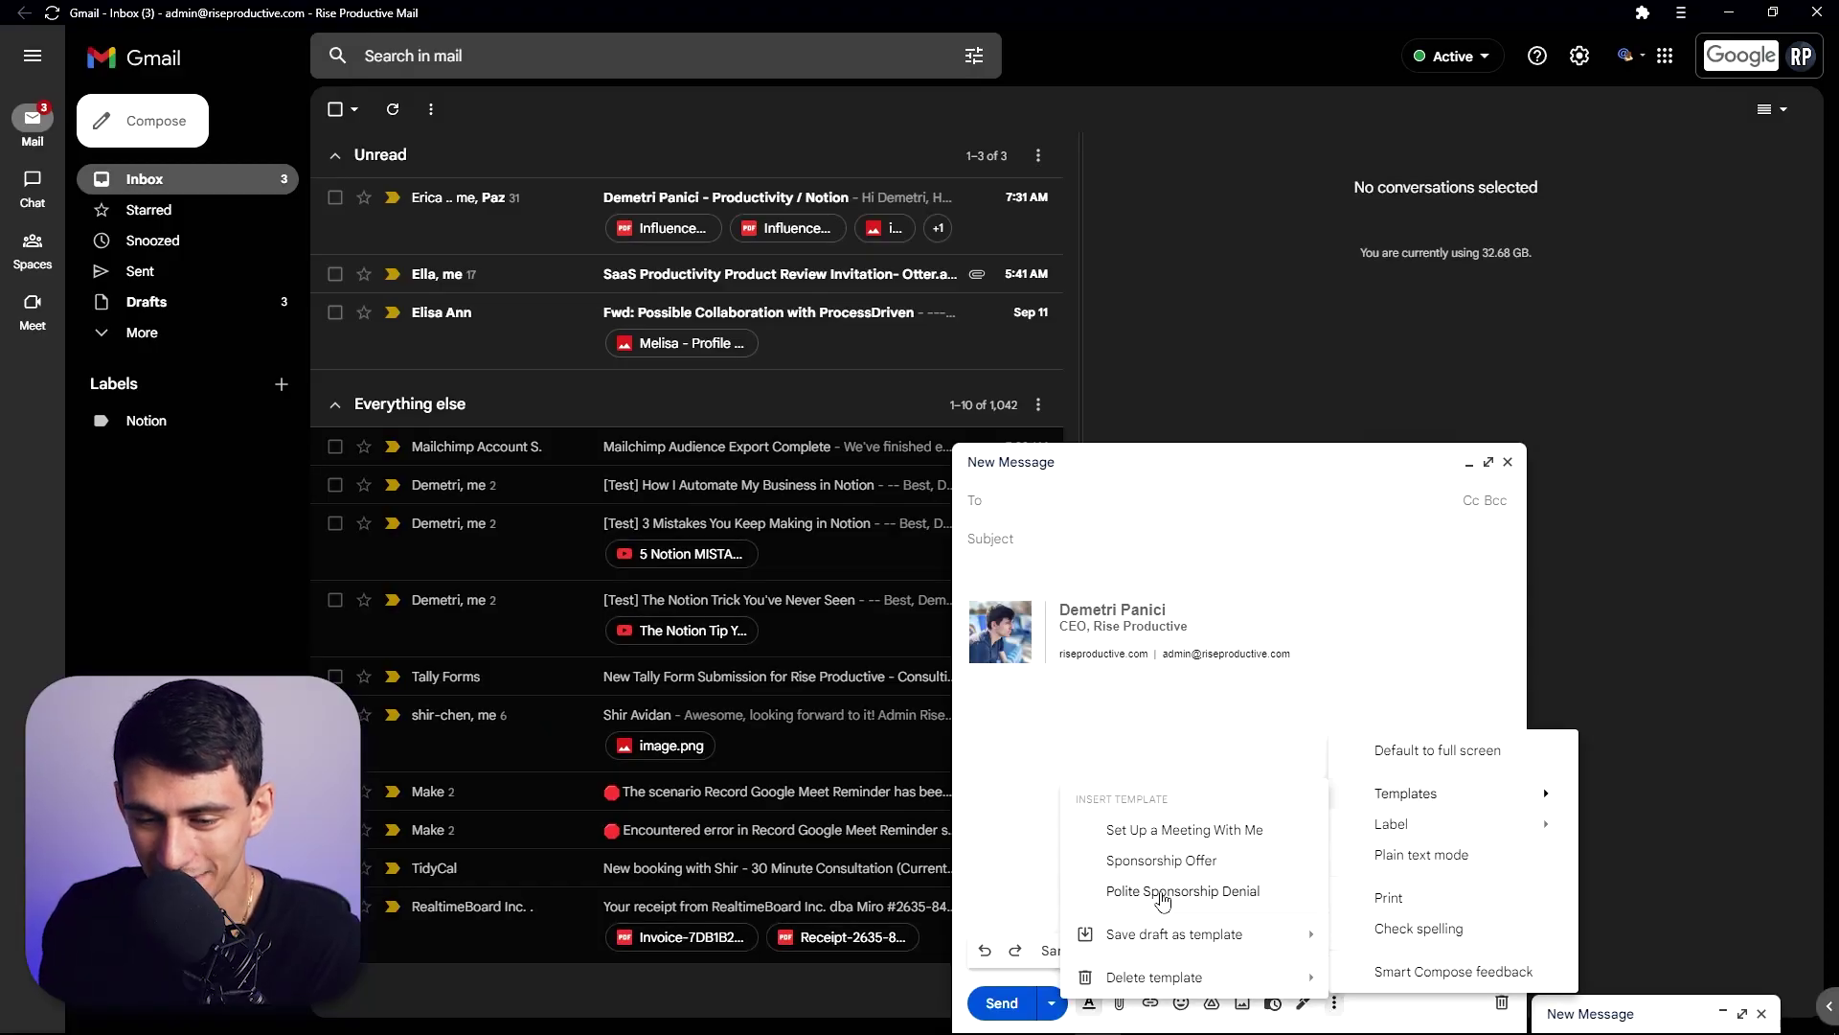
pyautogui.click(1163, 894)
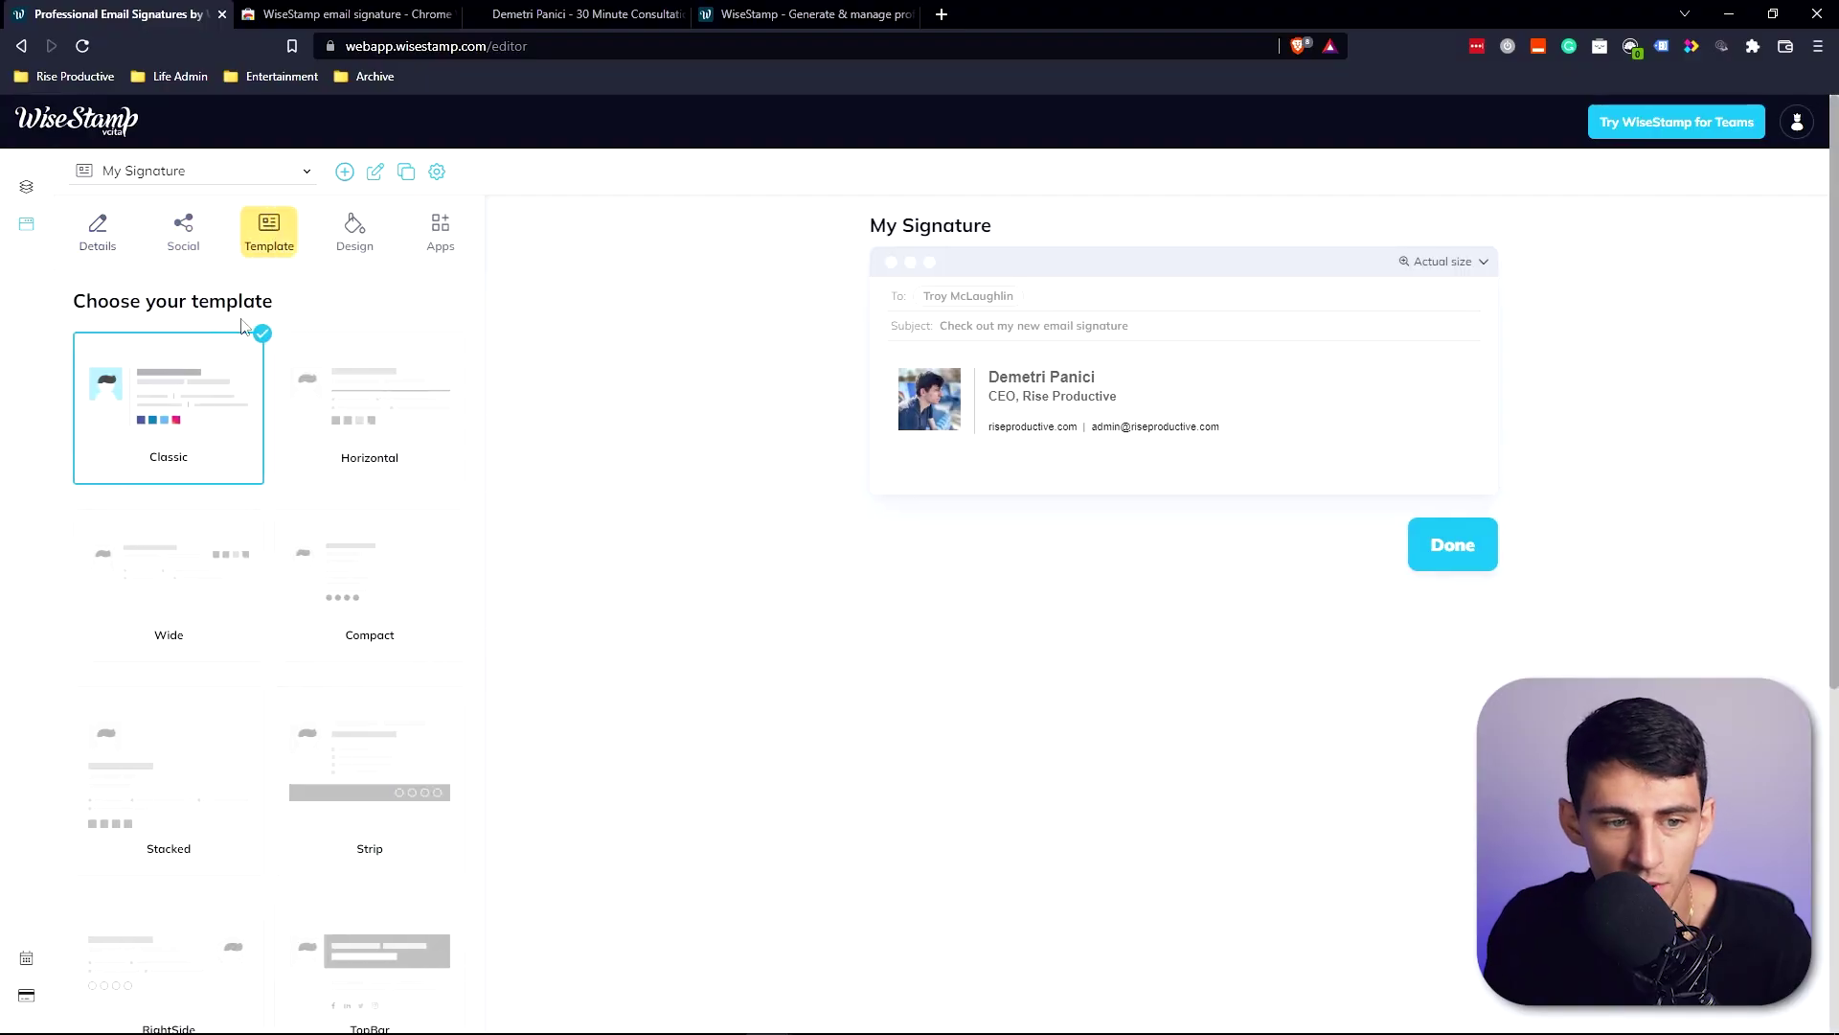
# Step: Apply the Horizontal signature layout and bring up the Online scheduler app settings
pyautogui.click(355, 414)
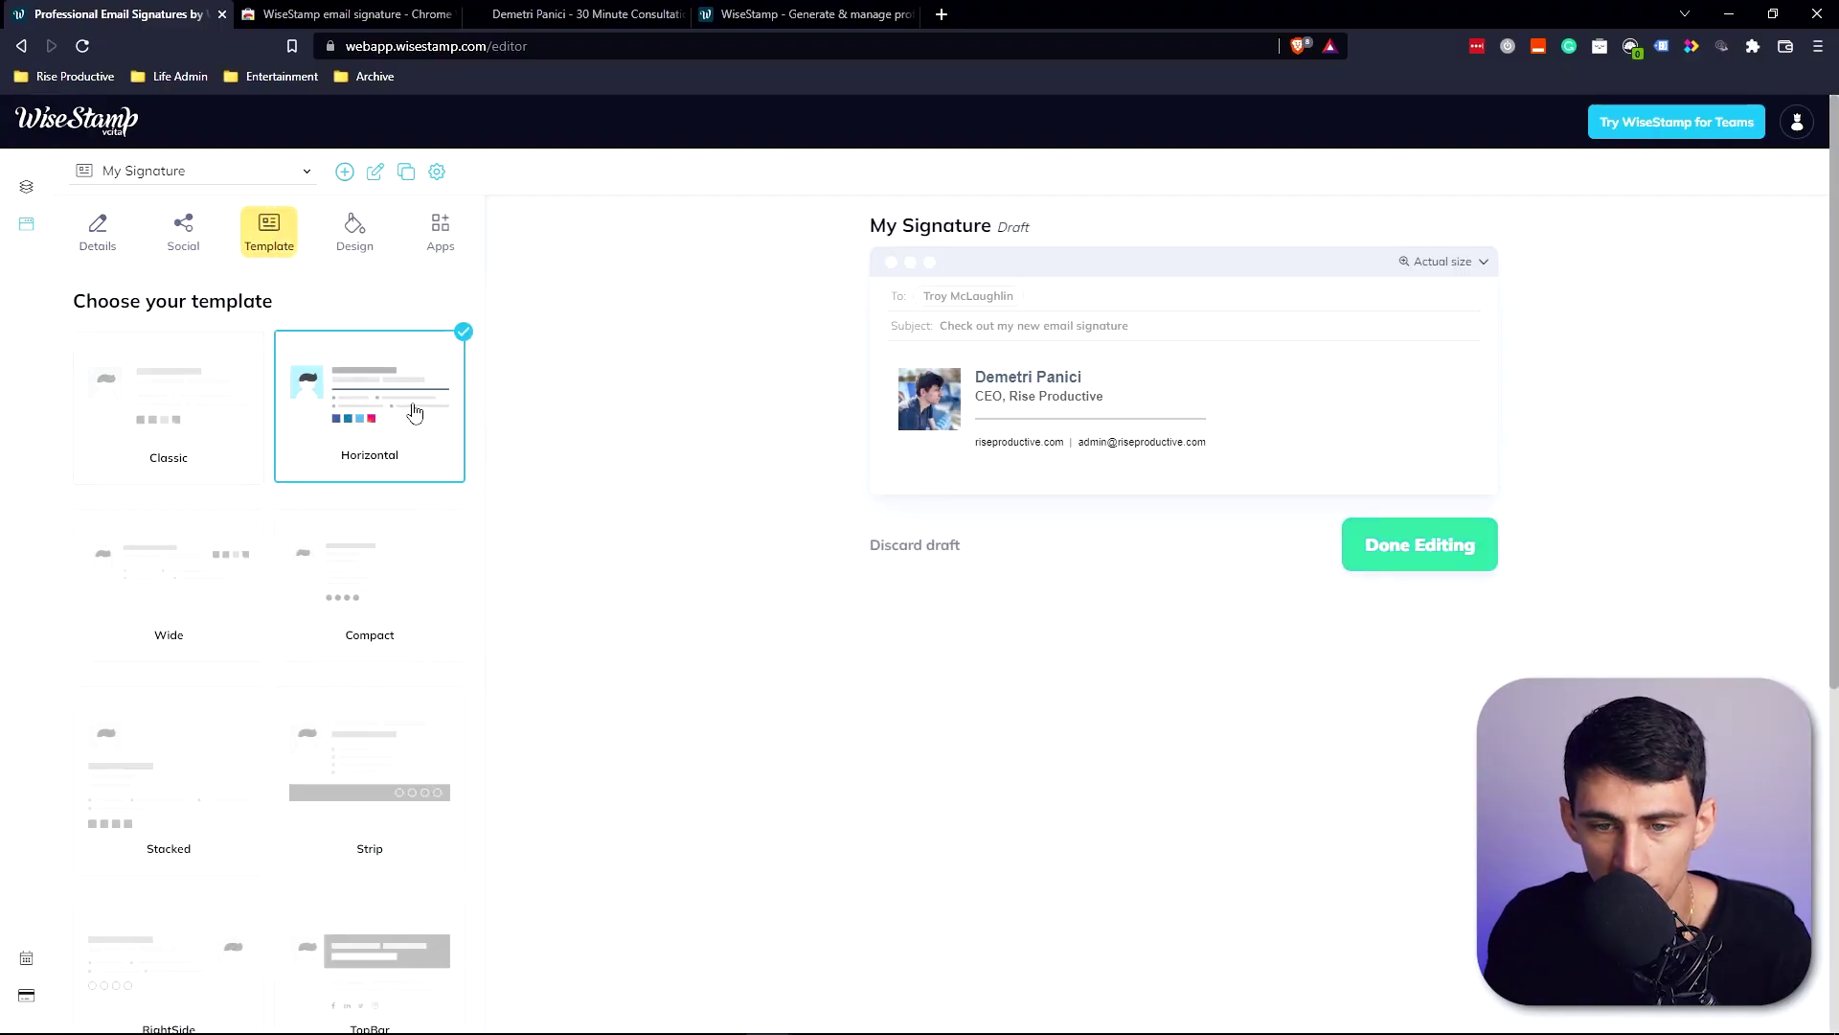
pyautogui.click(136, 580)
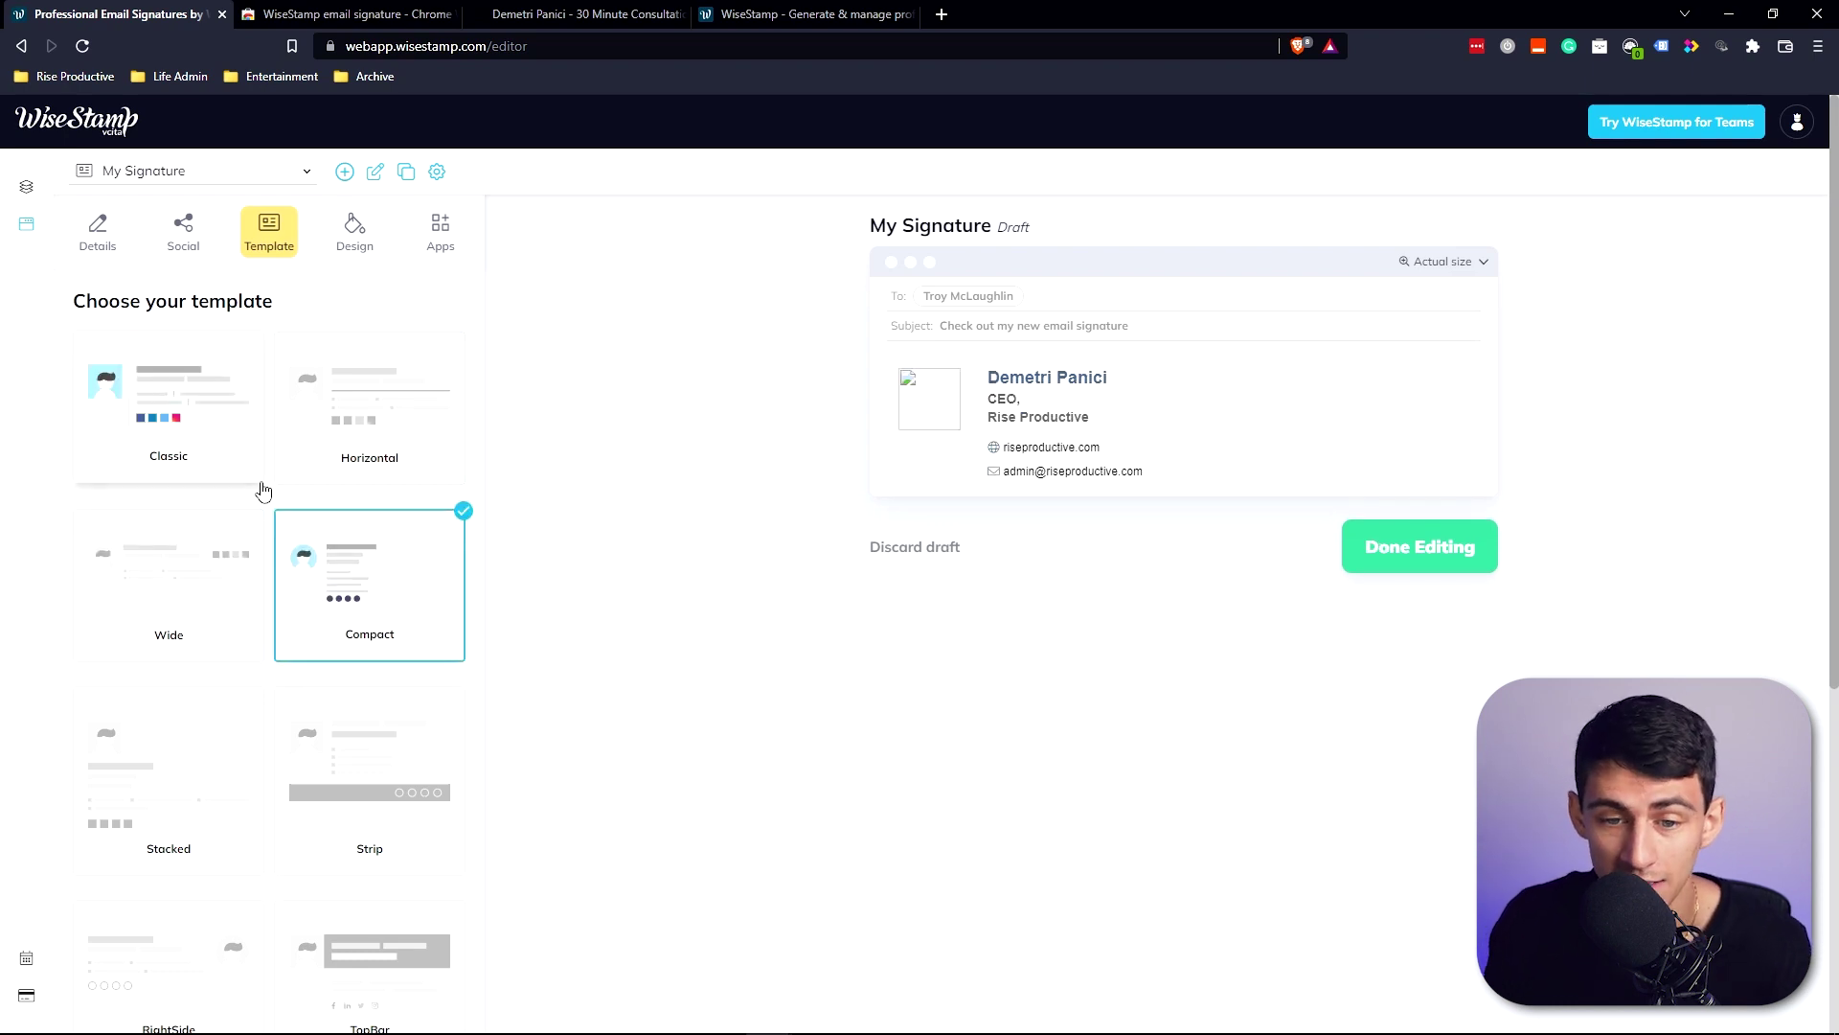
pyautogui.click(331, 381)
pyautogui.click(345, 447)
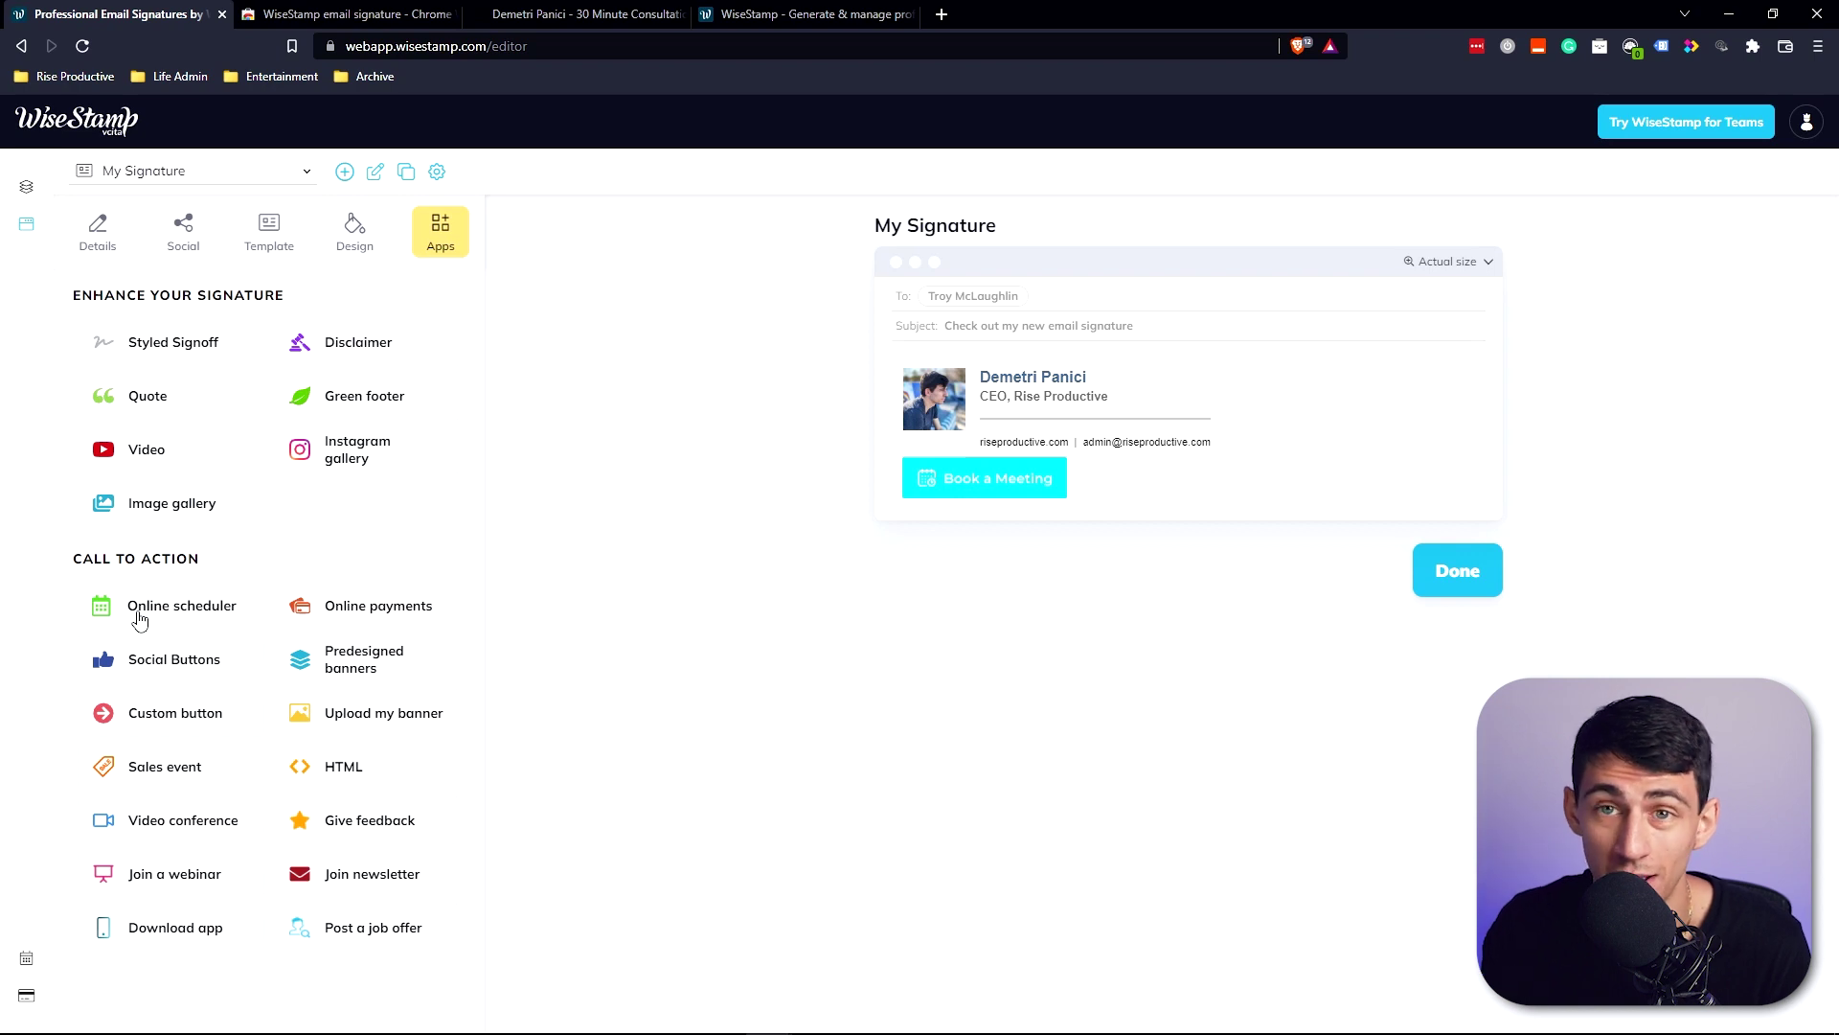
pyautogui.click(140, 615)
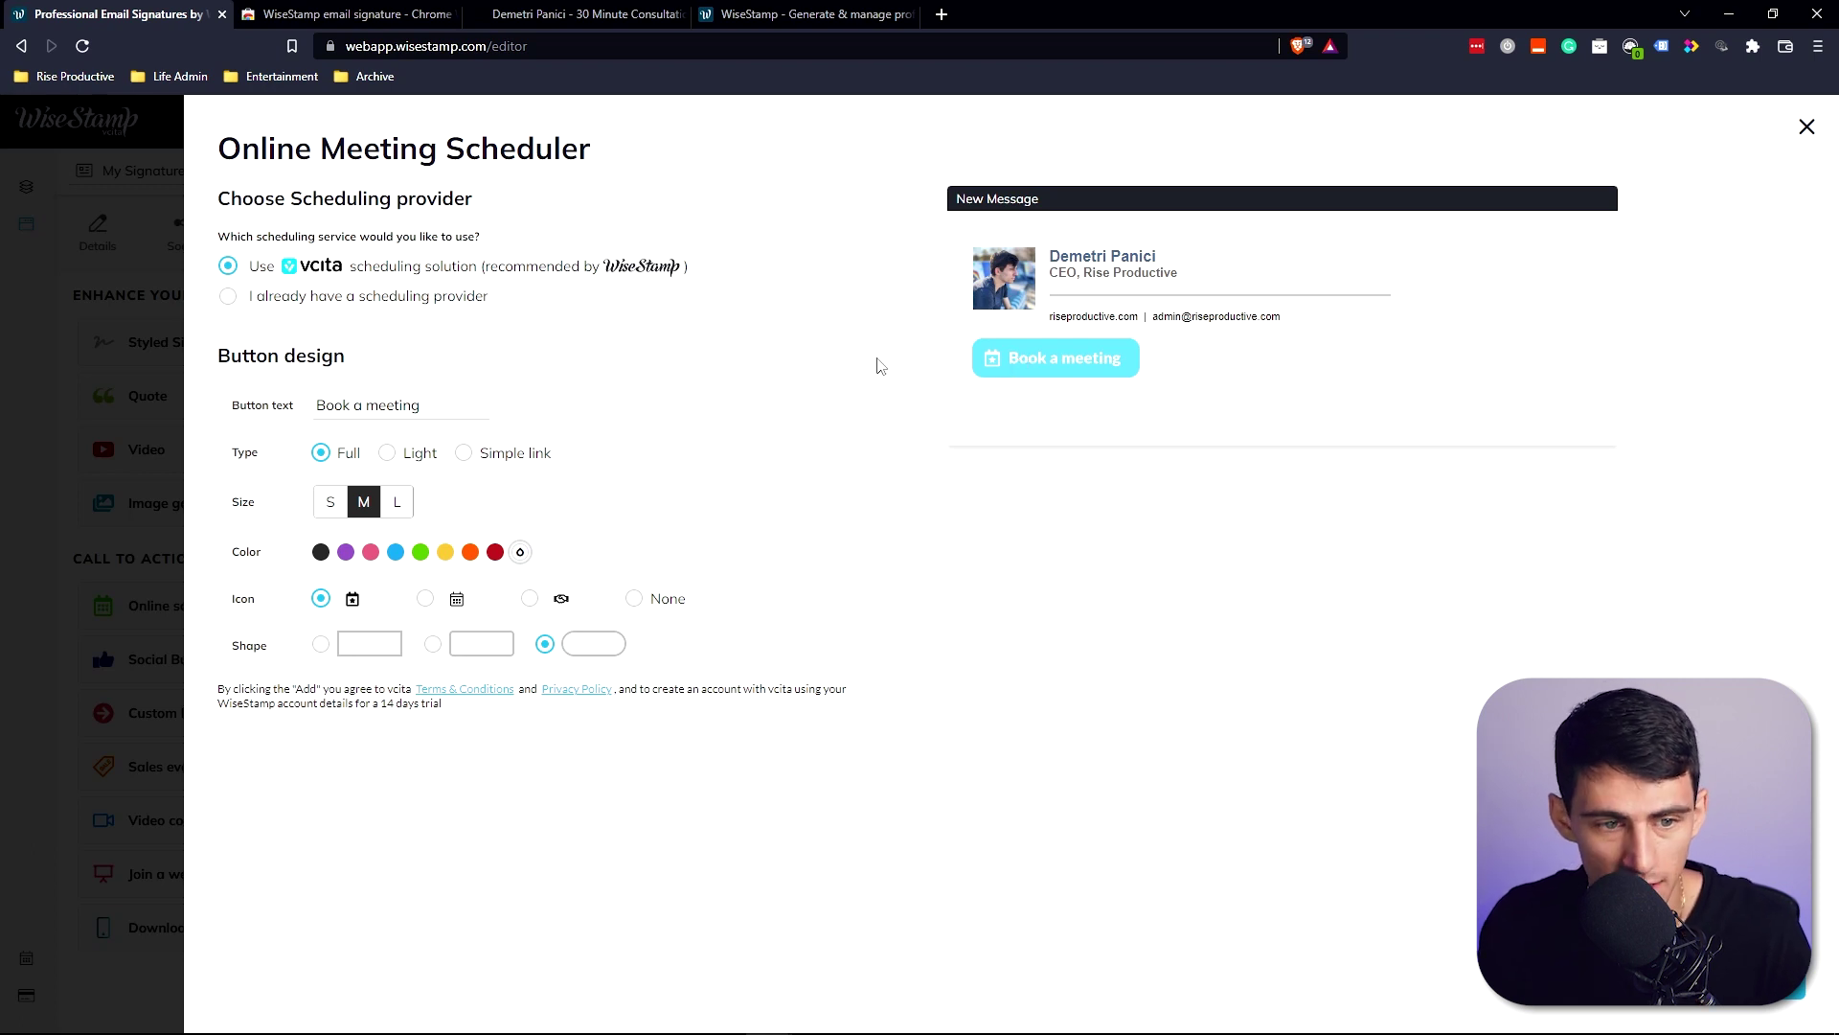
# Step: Use an existing scheduling provider and paste the TidyCal booking link as its URL
pyautogui.click(228, 297)
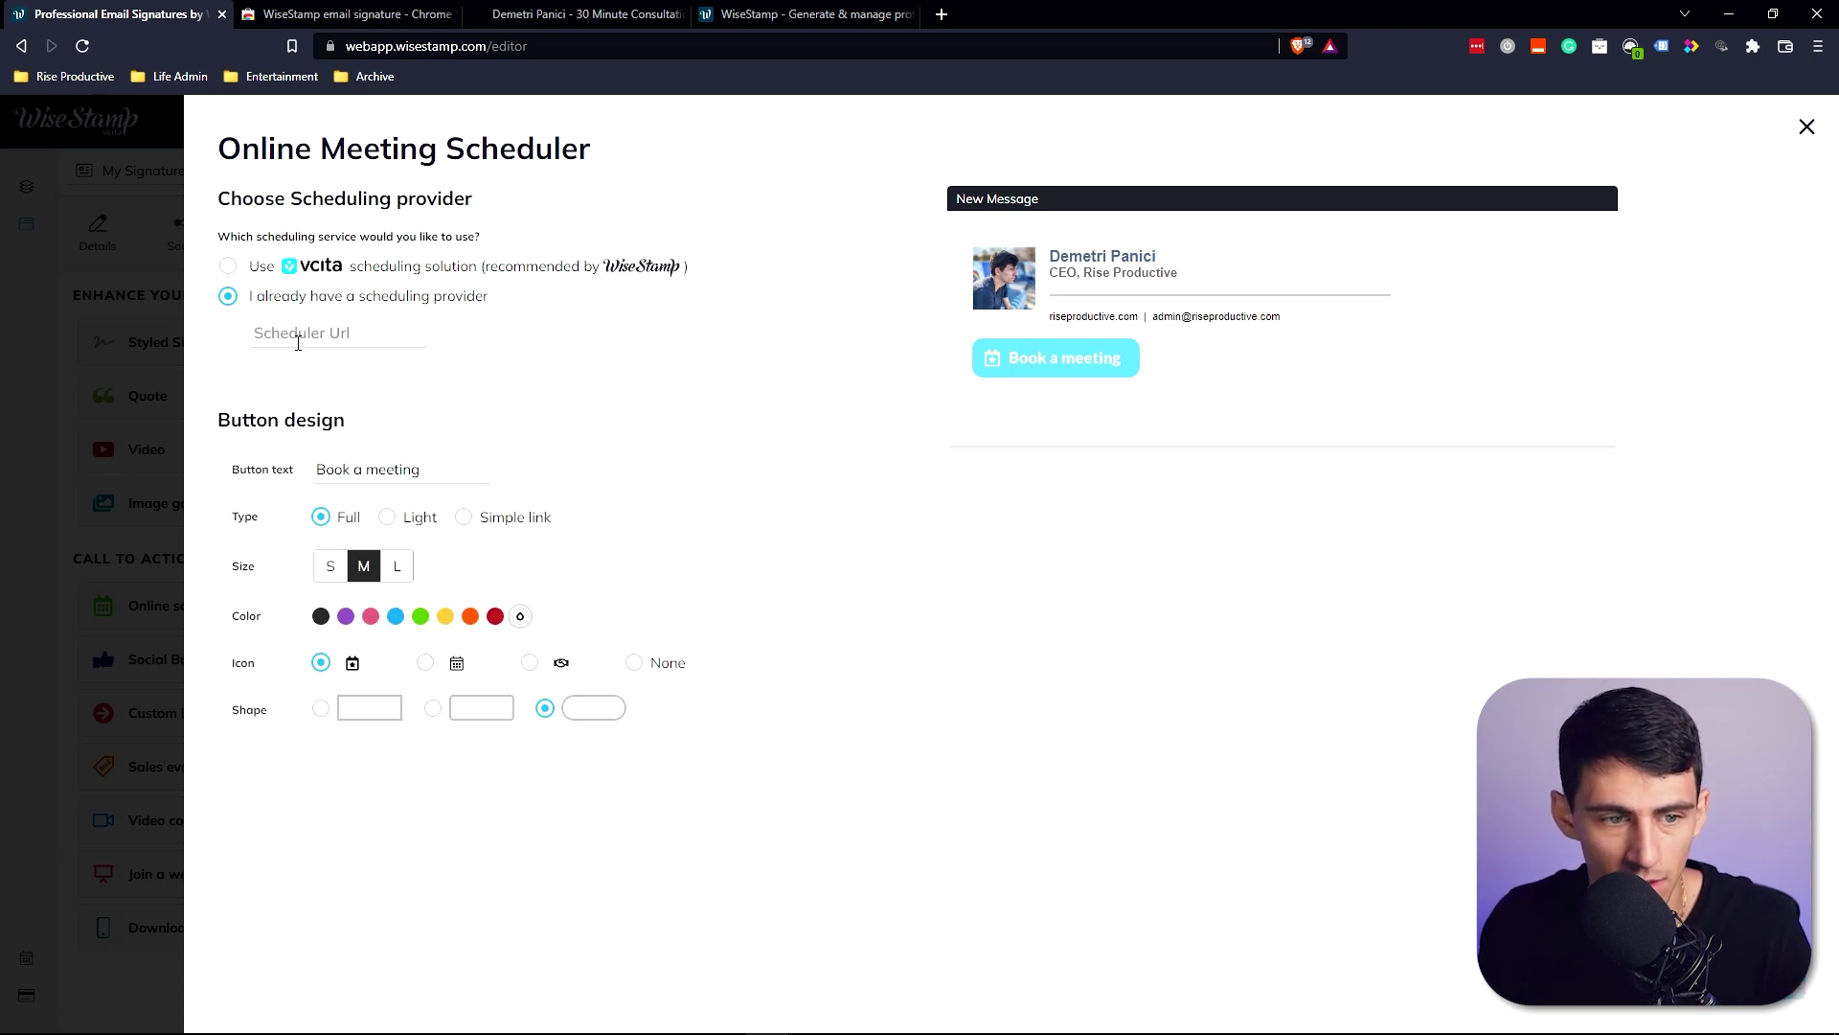
pyautogui.click(340, 331)
pyautogui.hotkey('ctrl', 'v')
pyautogui.hotkey('ctrl', 'a')
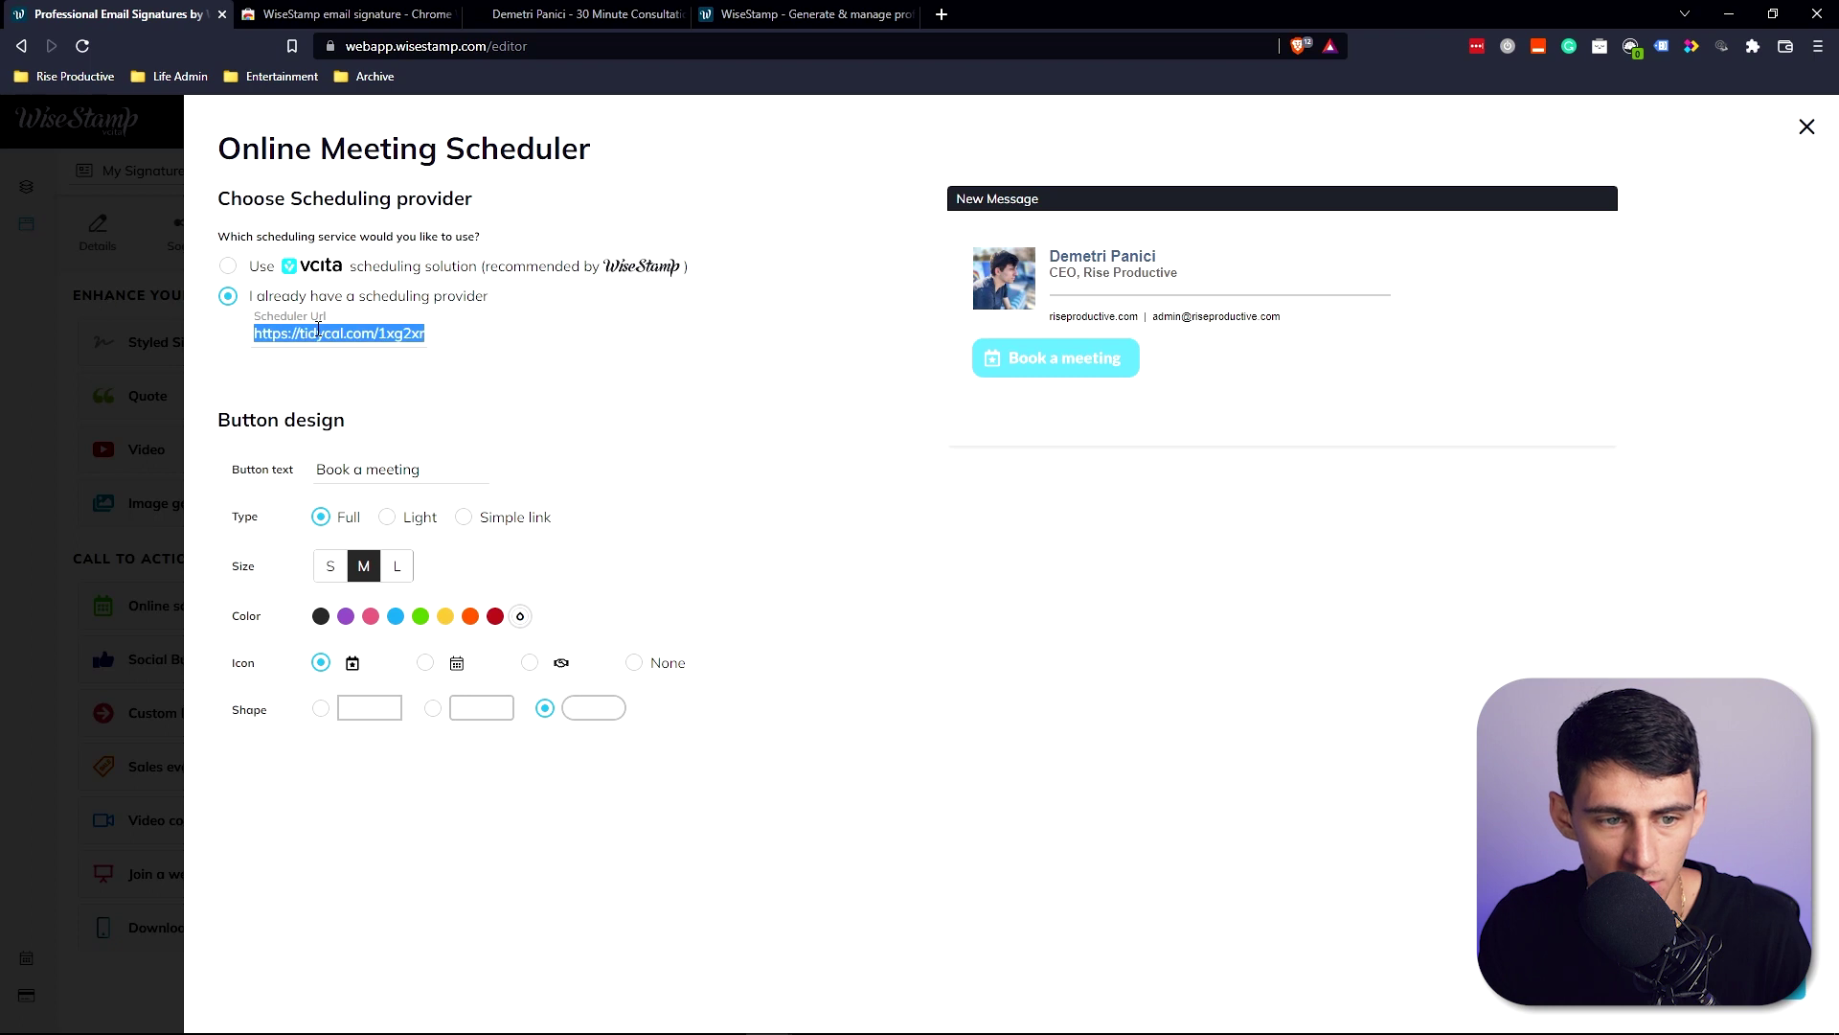
pyautogui.hotkey('ctrl', 'v')
# Step: Compare the Book a meeting button styles and settle on the Full type
pyautogui.click(385, 521)
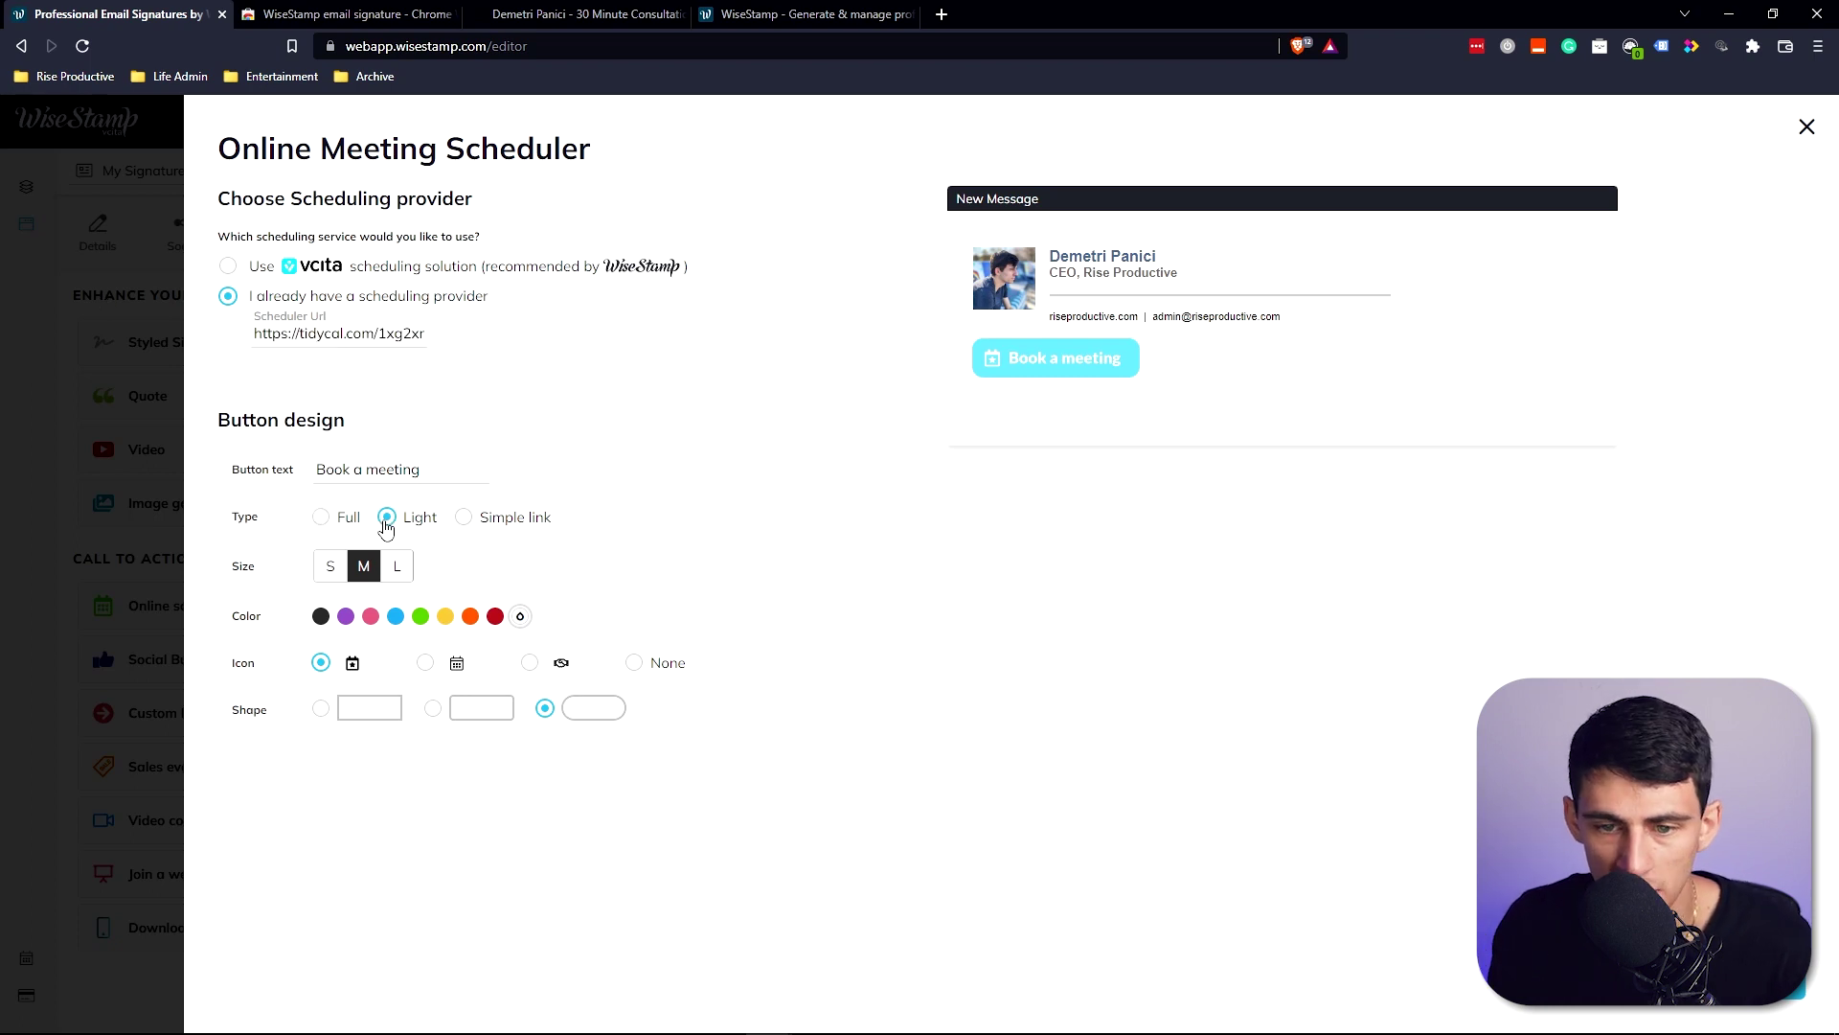
pyautogui.click(465, 517)
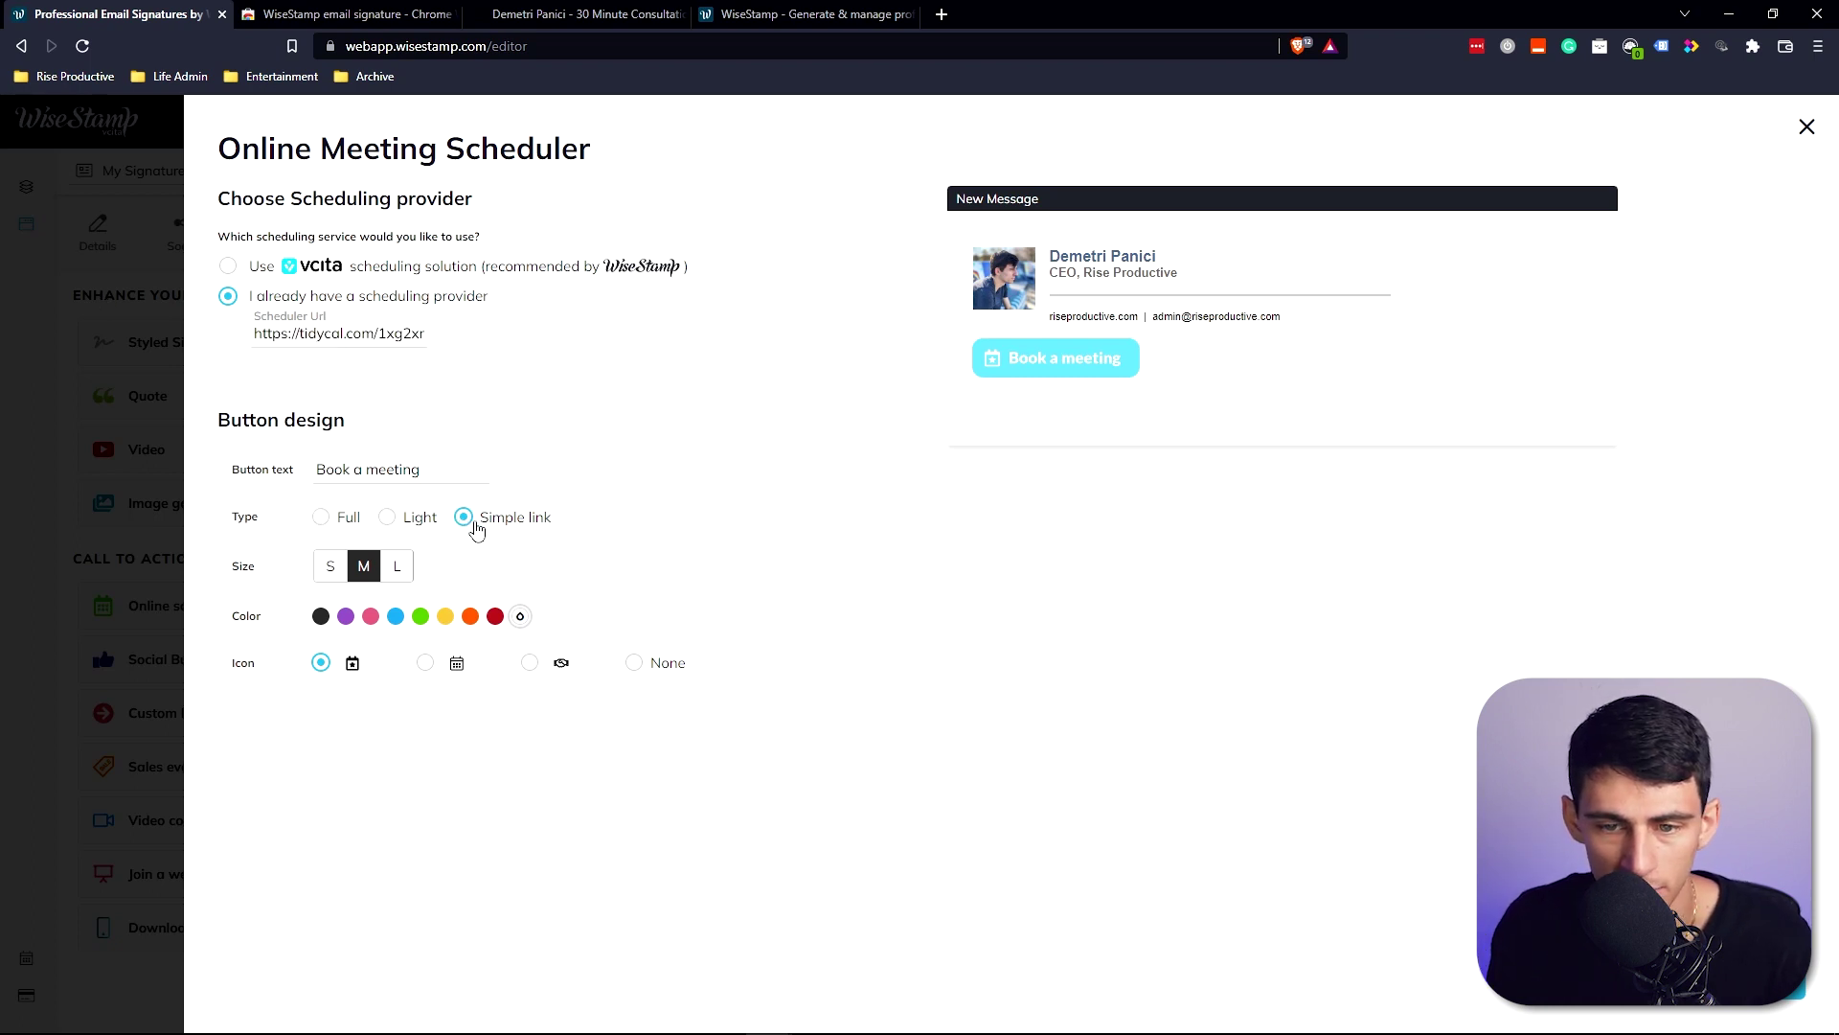
pyautogui.click(320, 518)
pyautogui.click(387, 517)
pyautogui.click(490, 525)
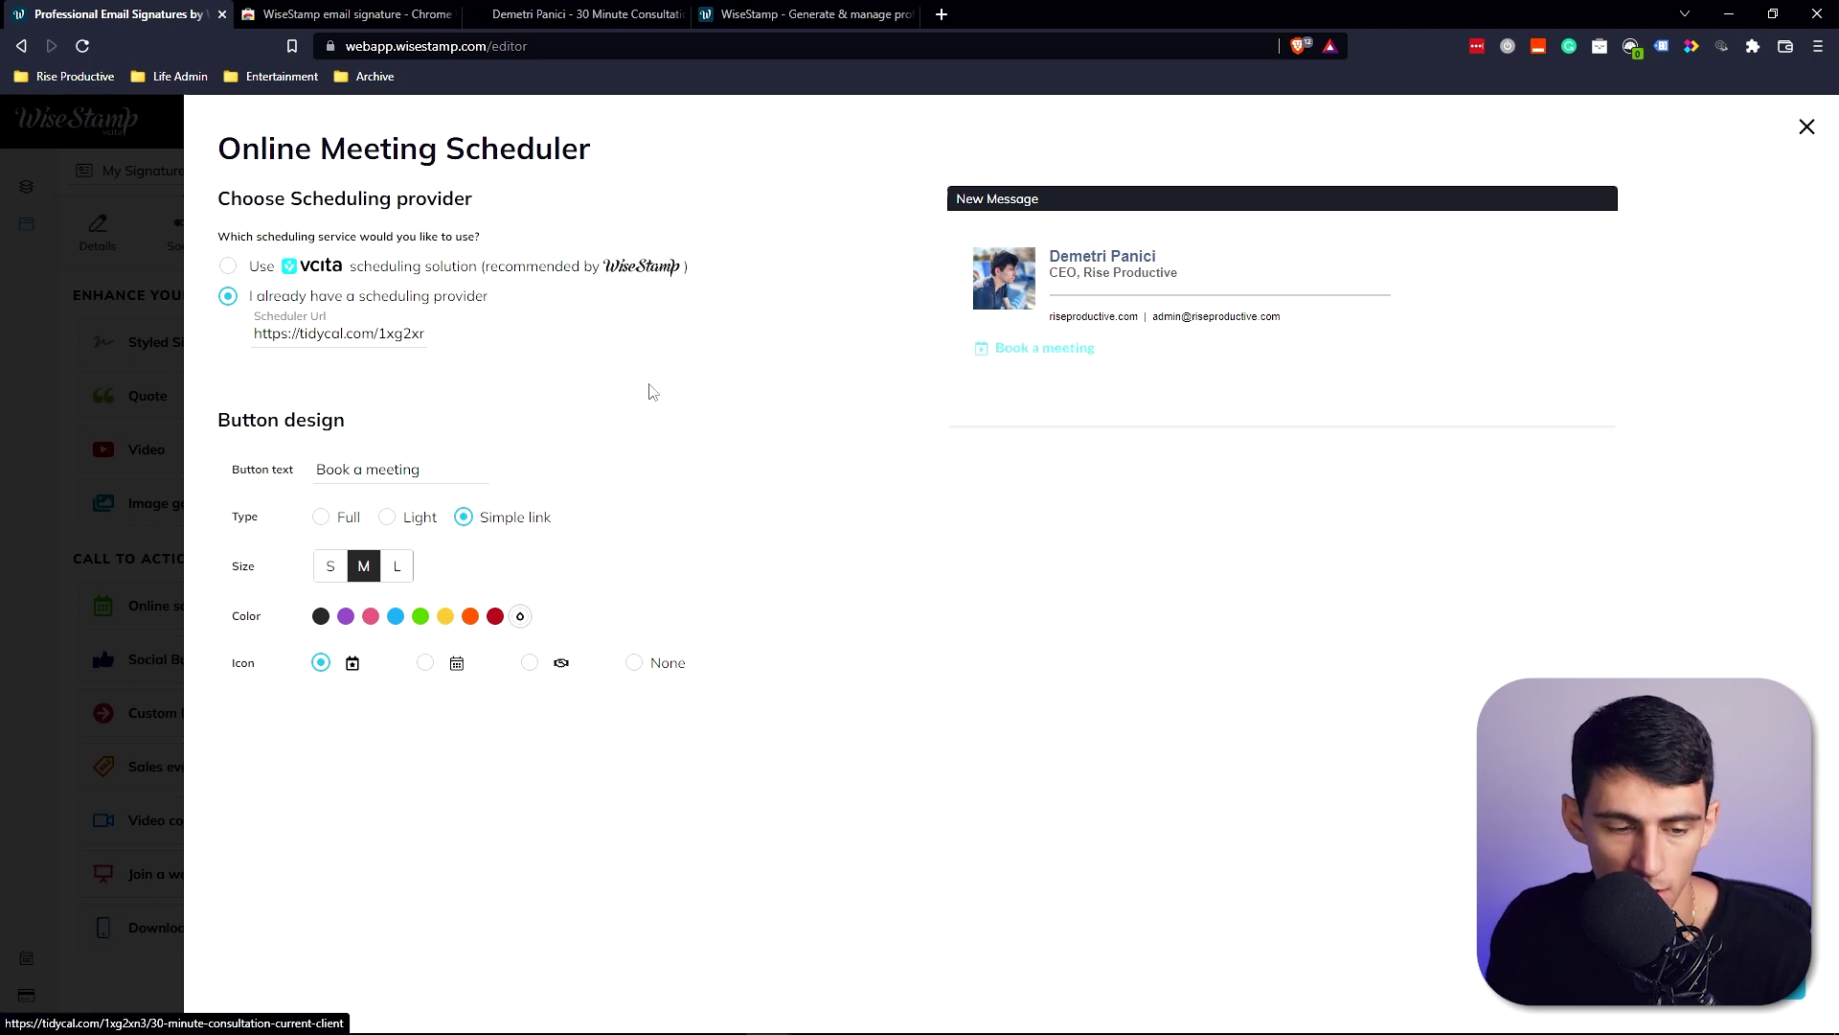
pyautogui.click(321, 518)
# Step: Make the button size S with a custom blue colour, then close the scheduler settings
pyautogui.click(345, 615)
pyautogui.click(329, 566)
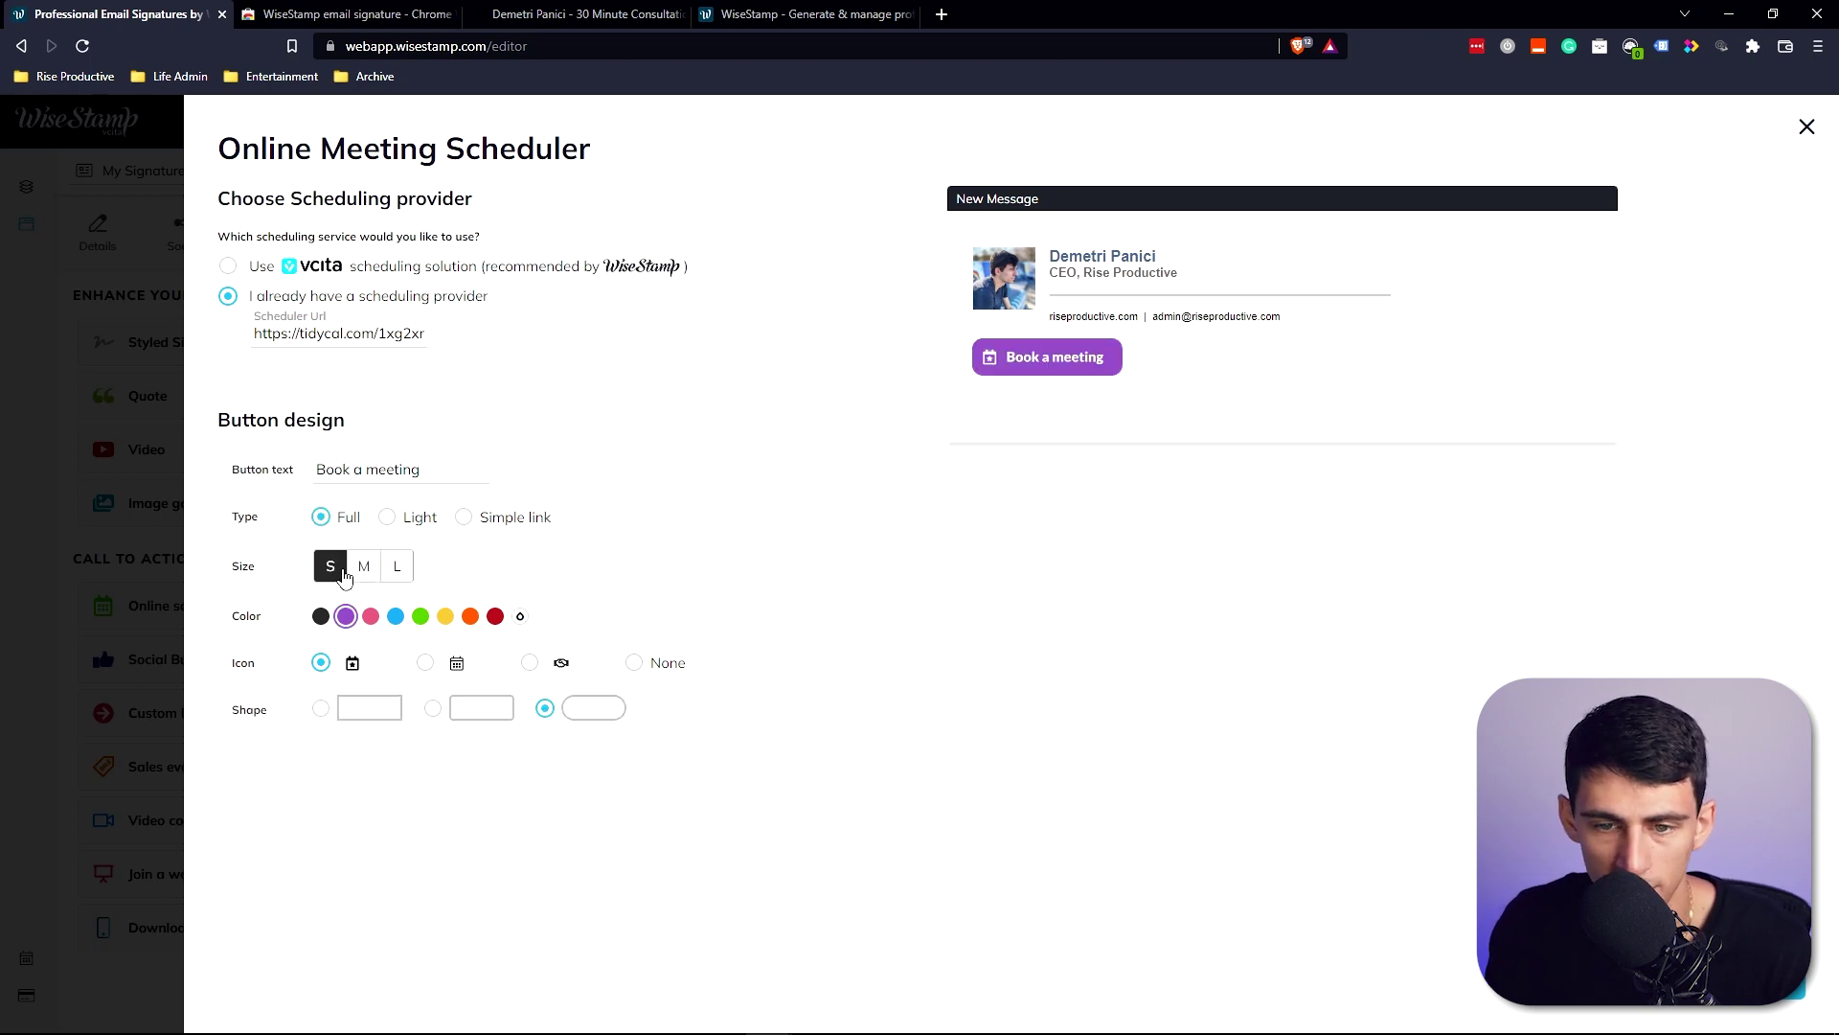
pyautogui.click(520, 615)
pyautogui.moveTo(414, 804); pyautogui.dragTo(421, 804)
pyautogui.press('Escape')
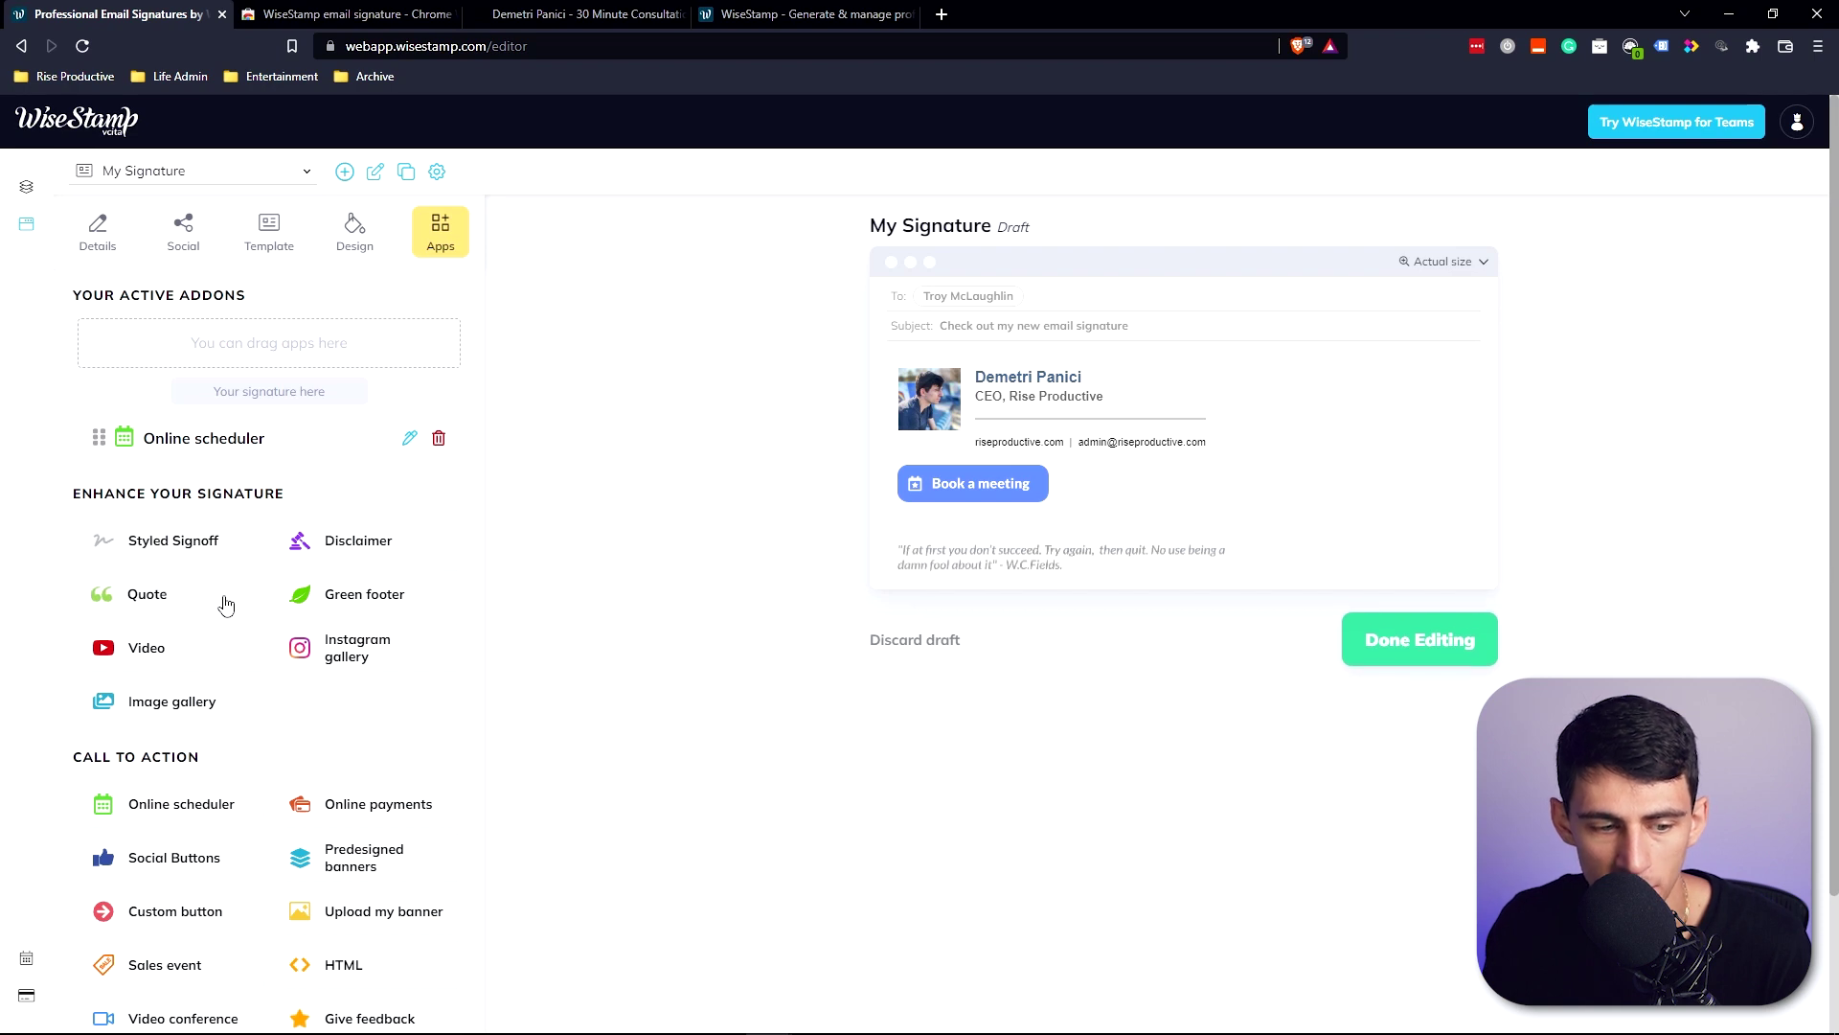
# Step: Add a 'Kind Regards' sign-off with Handwritten text and Size S
pyautogui.click(214, 562)
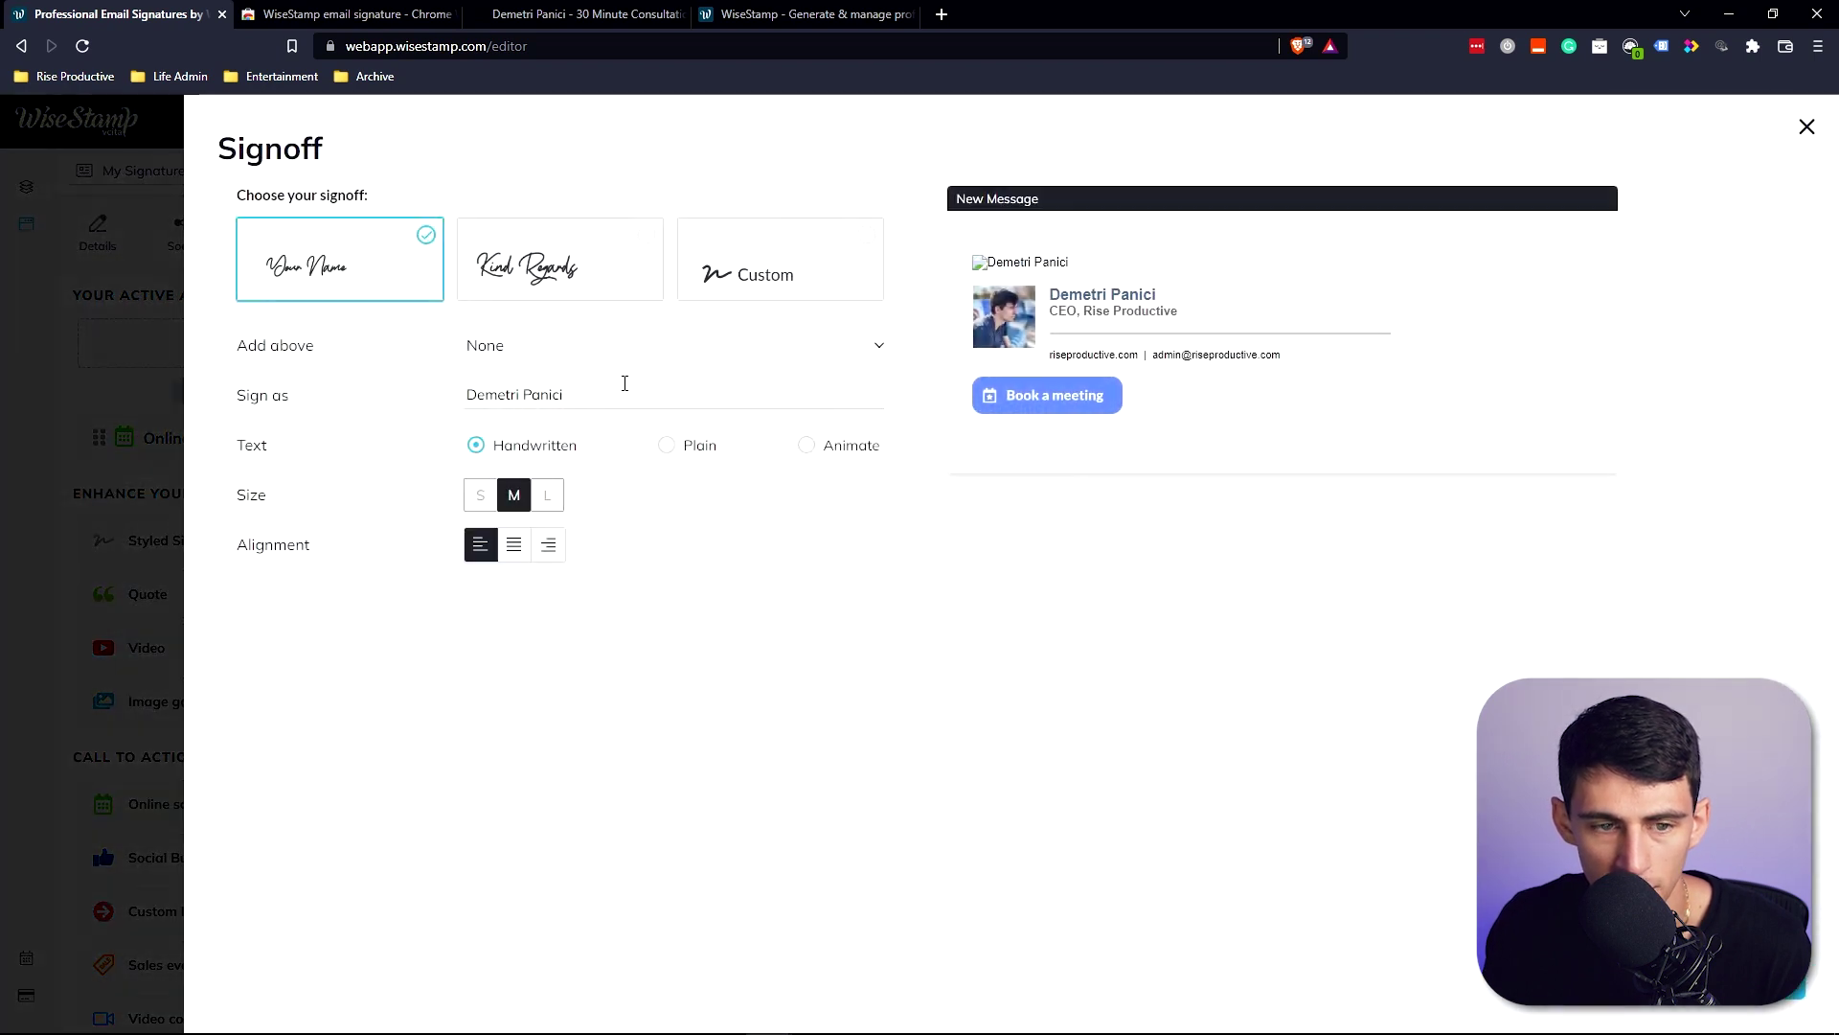
pyautogui.click(544, 277)
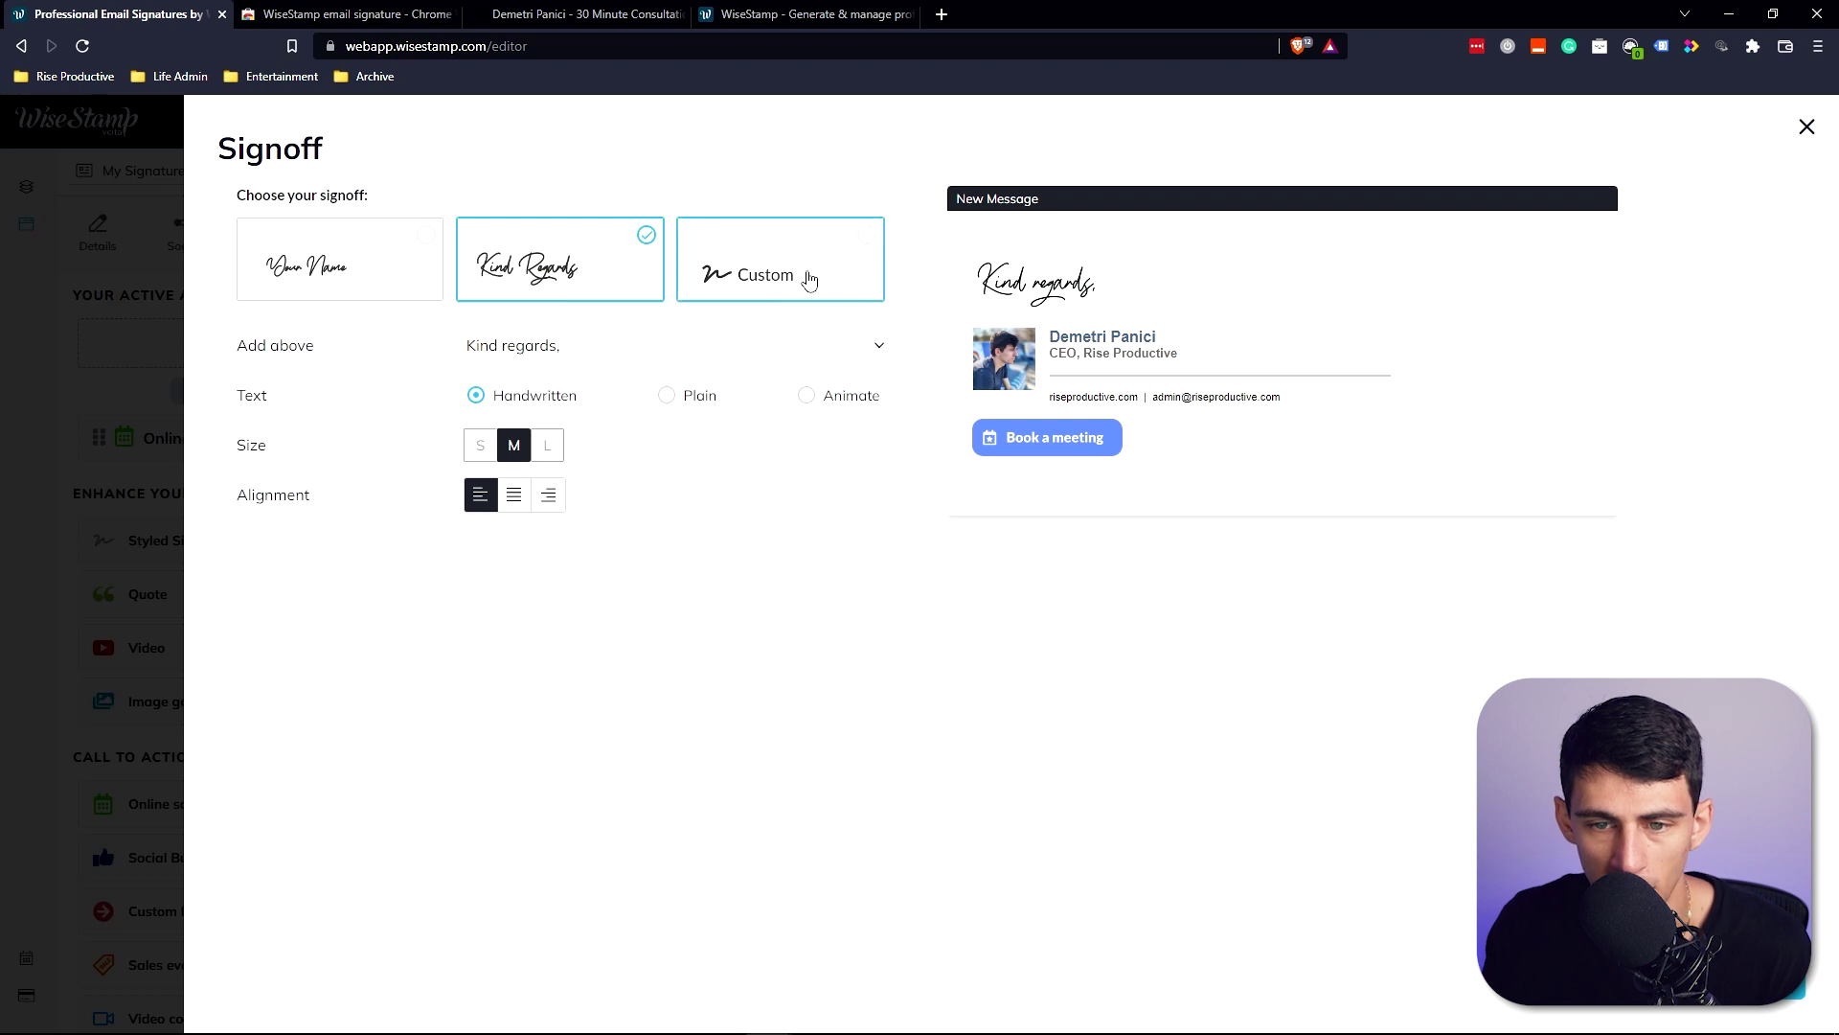
pyautogui.click(689, 403)
pyautogui.click(808, 396)
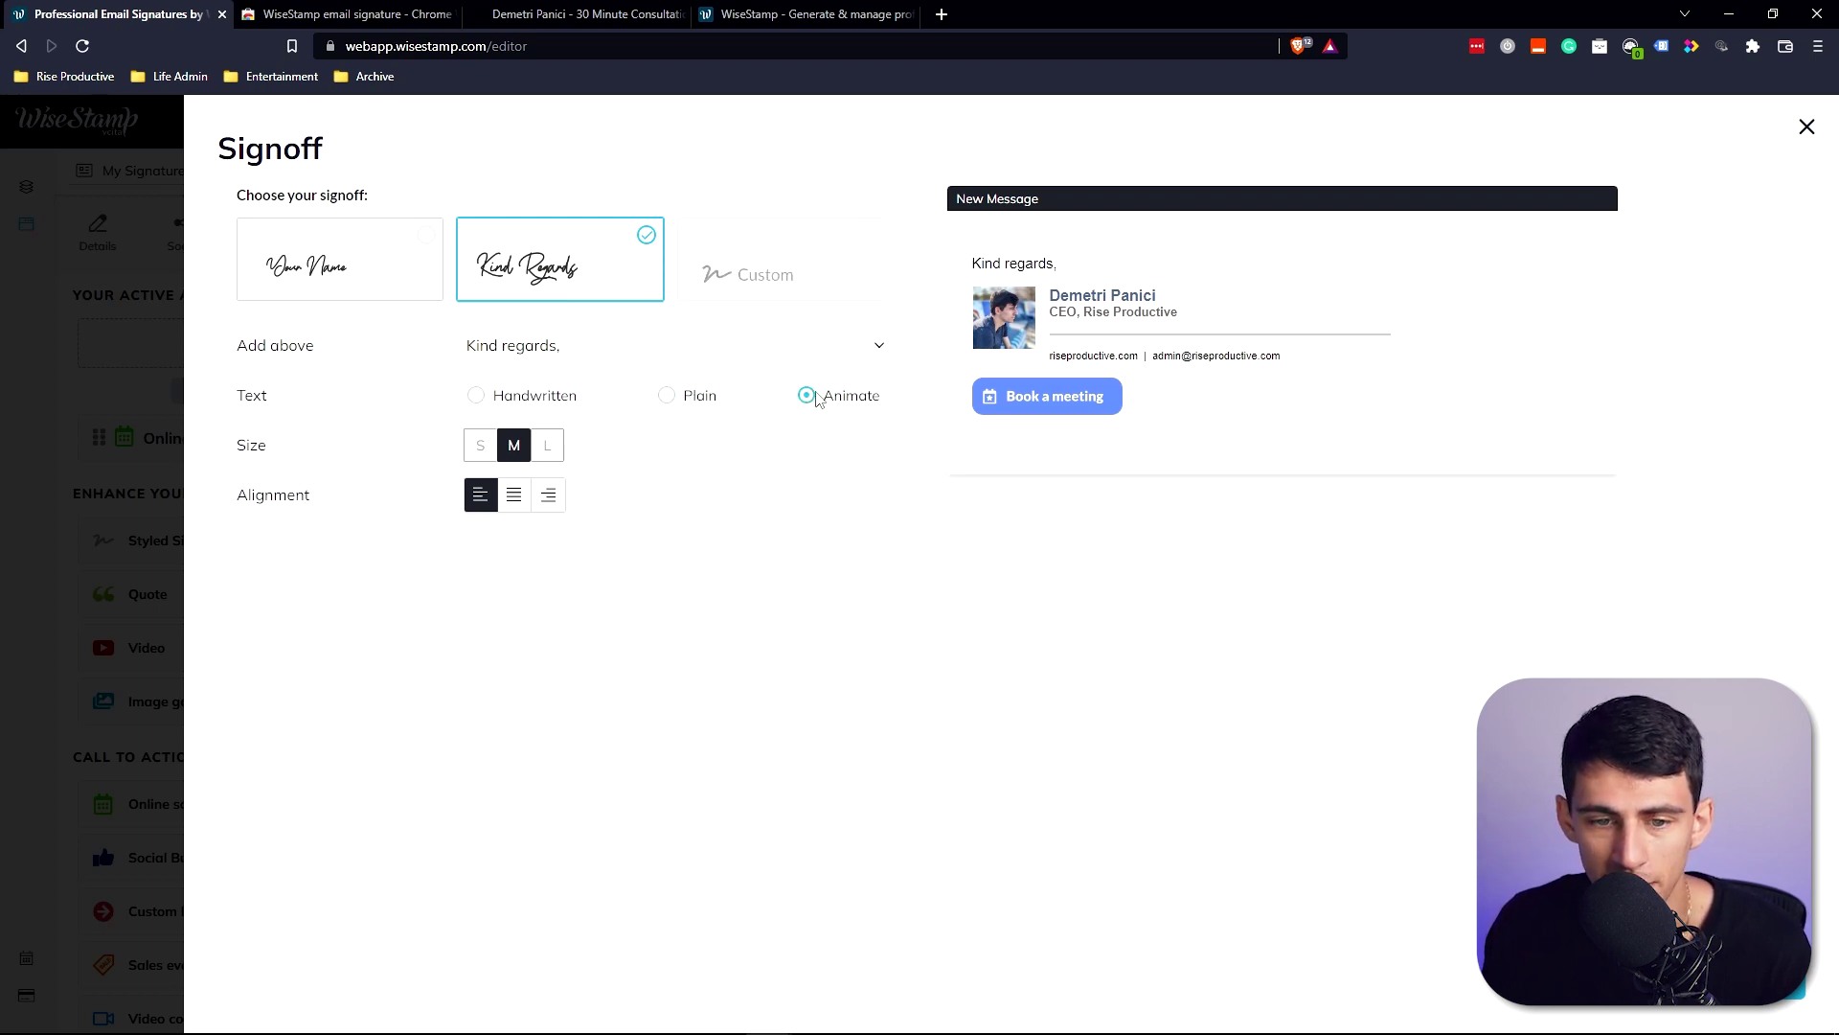
pyautogui.click(531, 396)
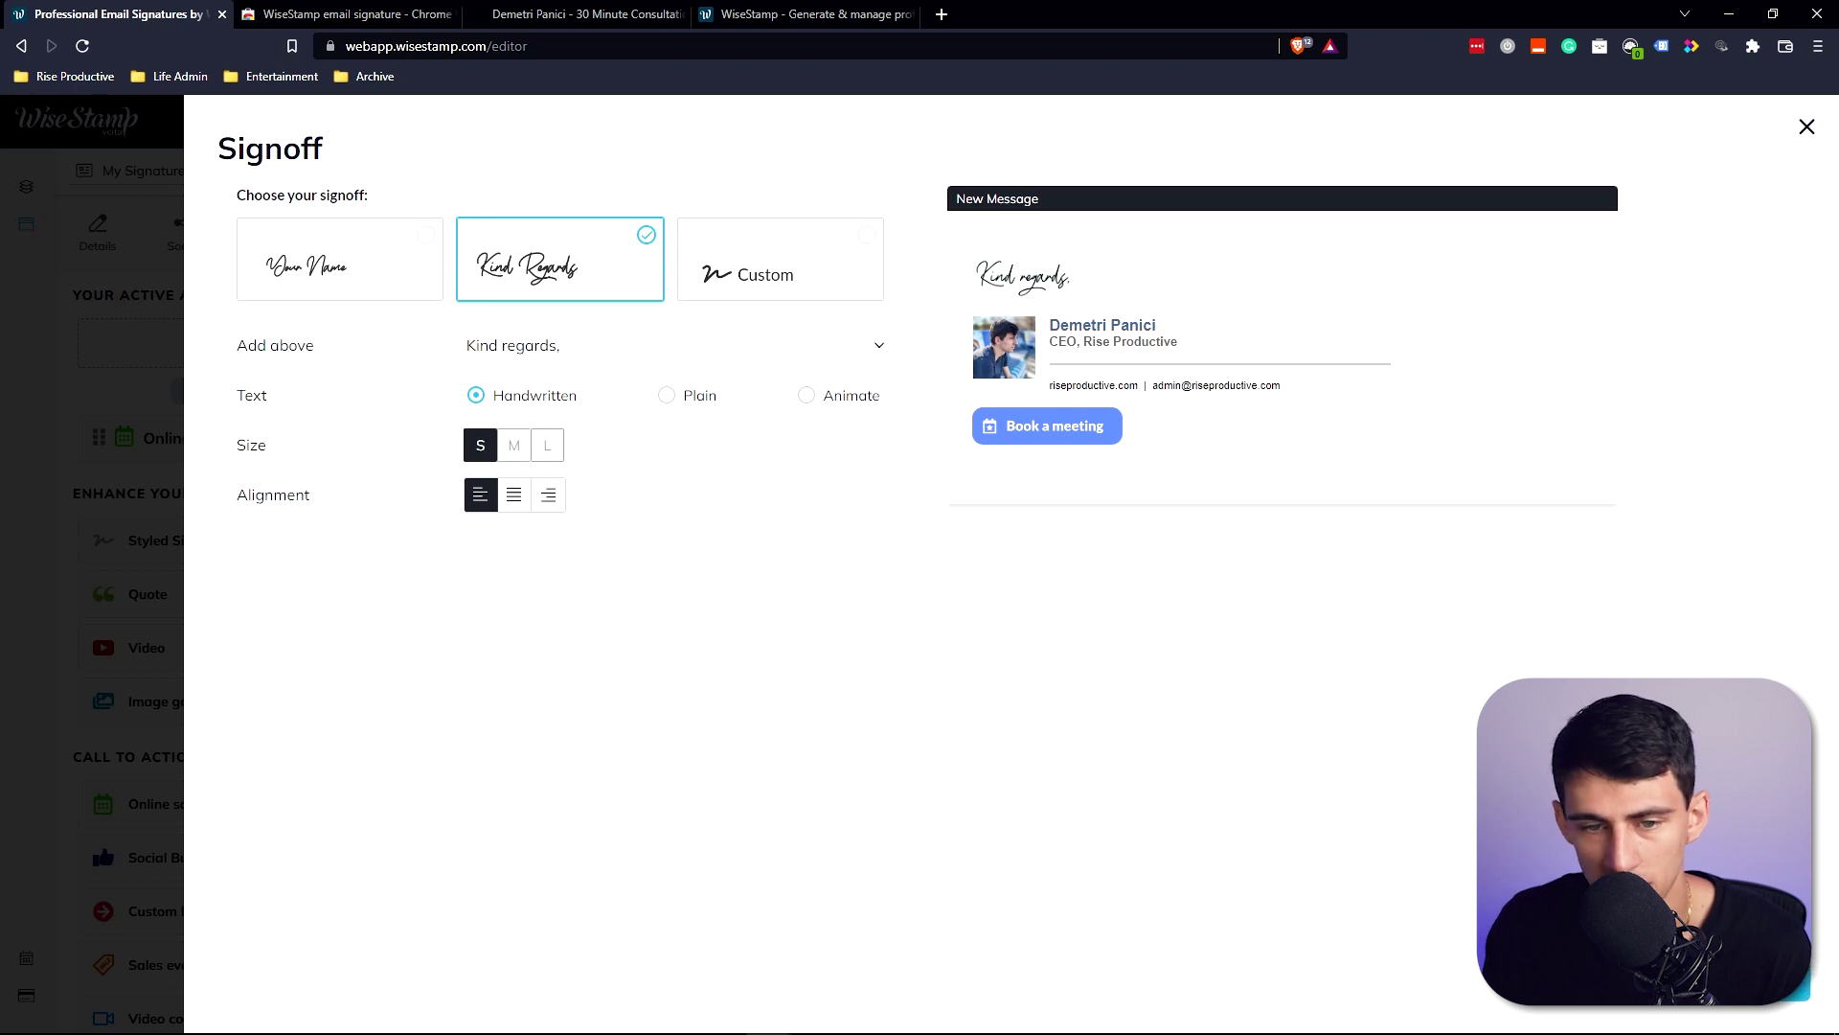
pyautogui.press('Escape')
# Step: Finish editing, publish the signature changes, and go to Gmail to view them
pyautogui.click(1430, 671)
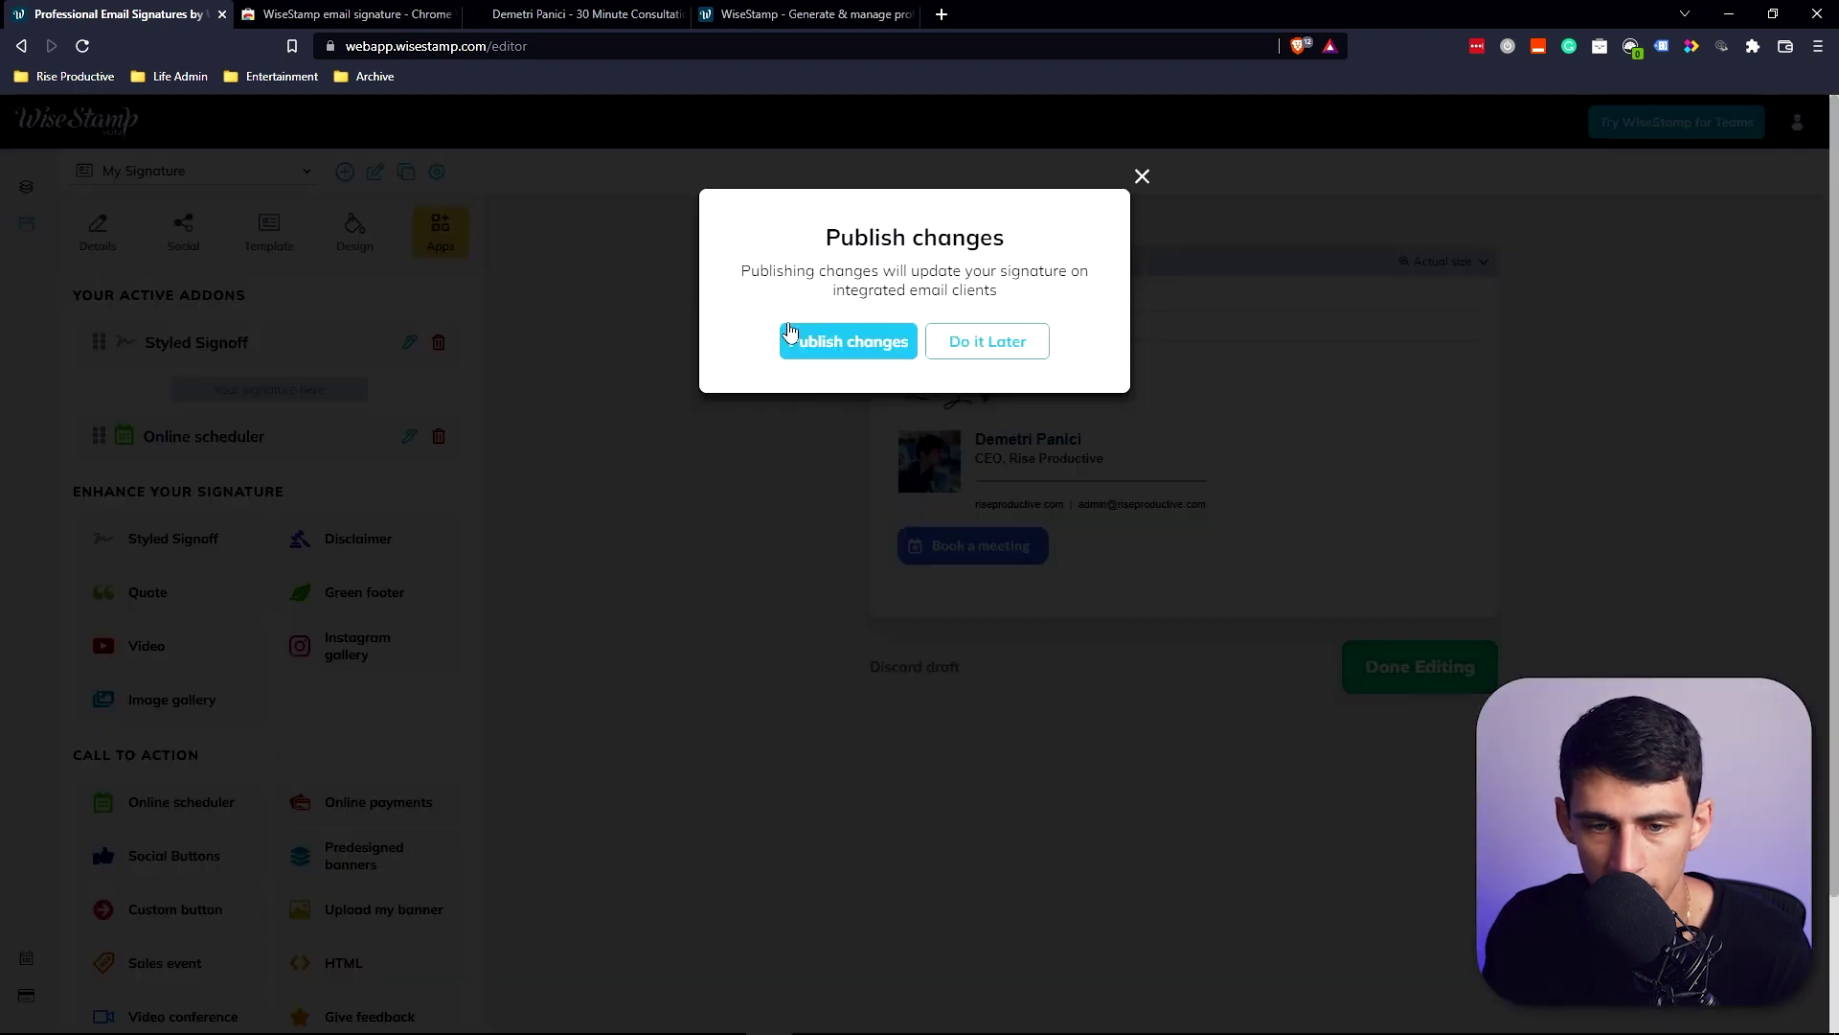
pyautogui.click(838, 342)
pyautogui.click(1531, 339)
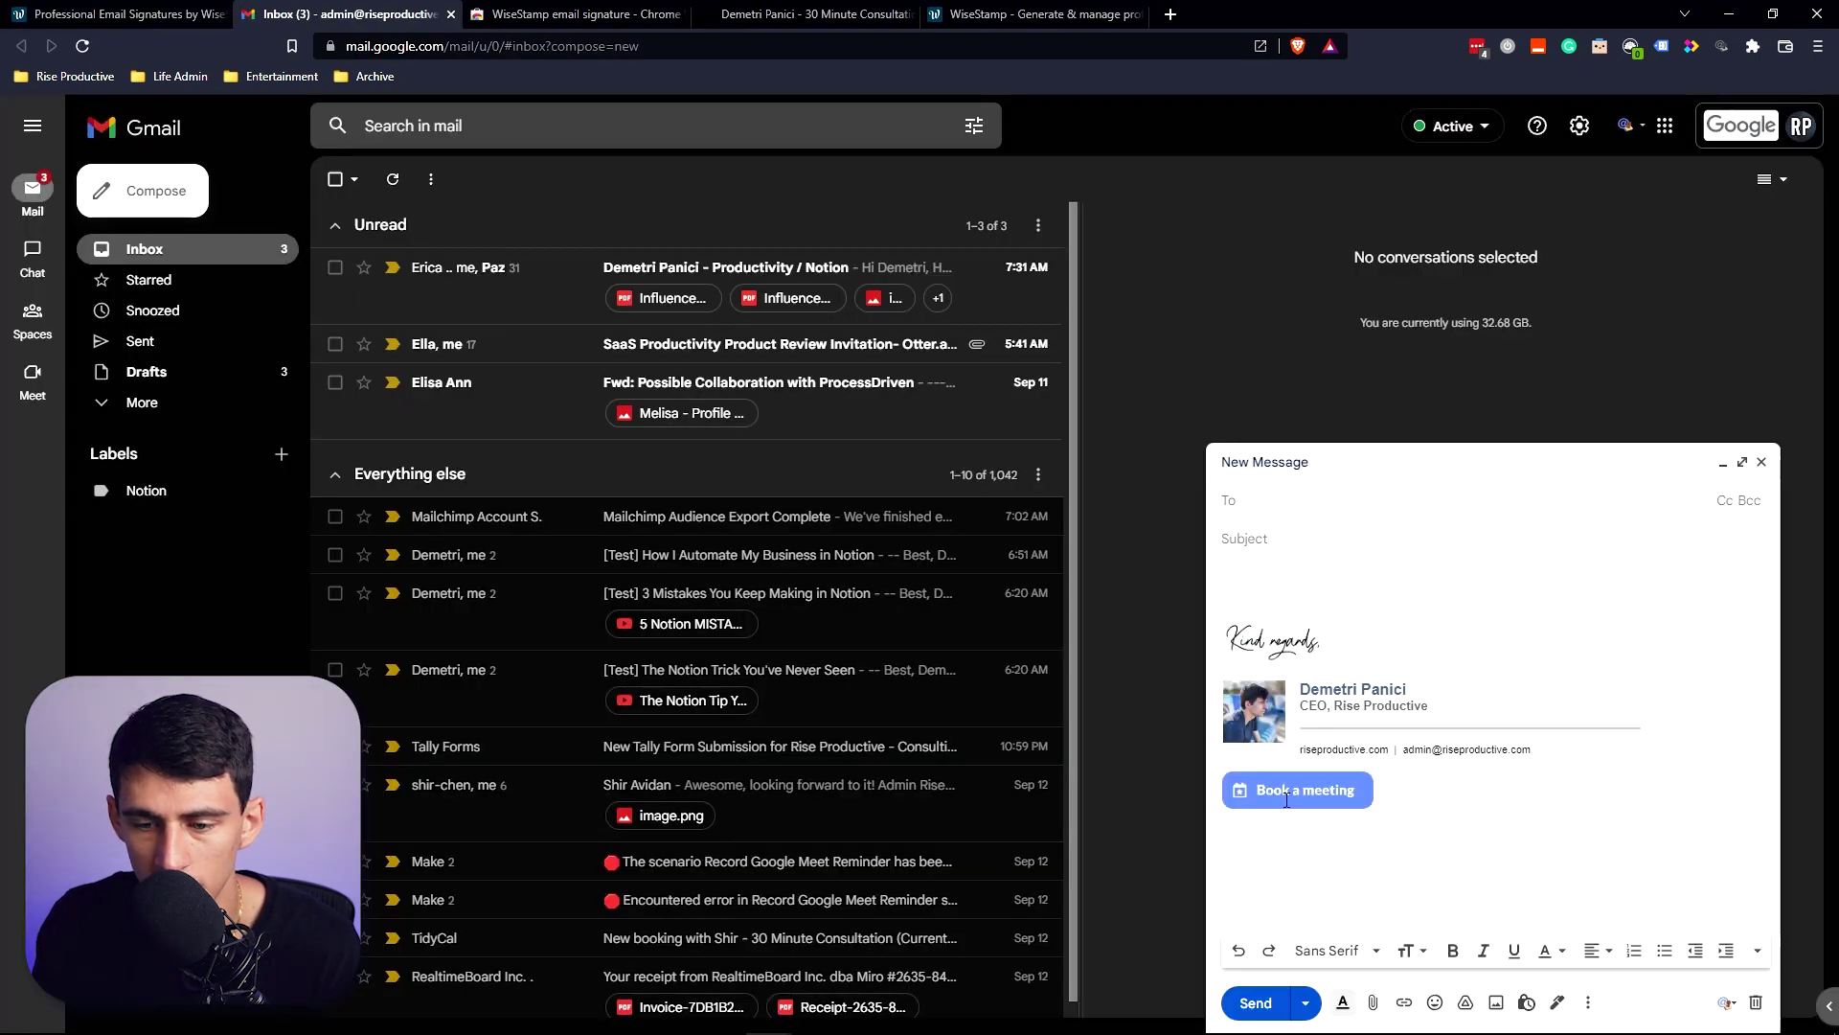
# Step: Inspect the Book a meeting image and the Web Store page, then check the message's WiseStamp signature
pyautogui.click(1296, 792)
pyautogui.click(1500, 782)
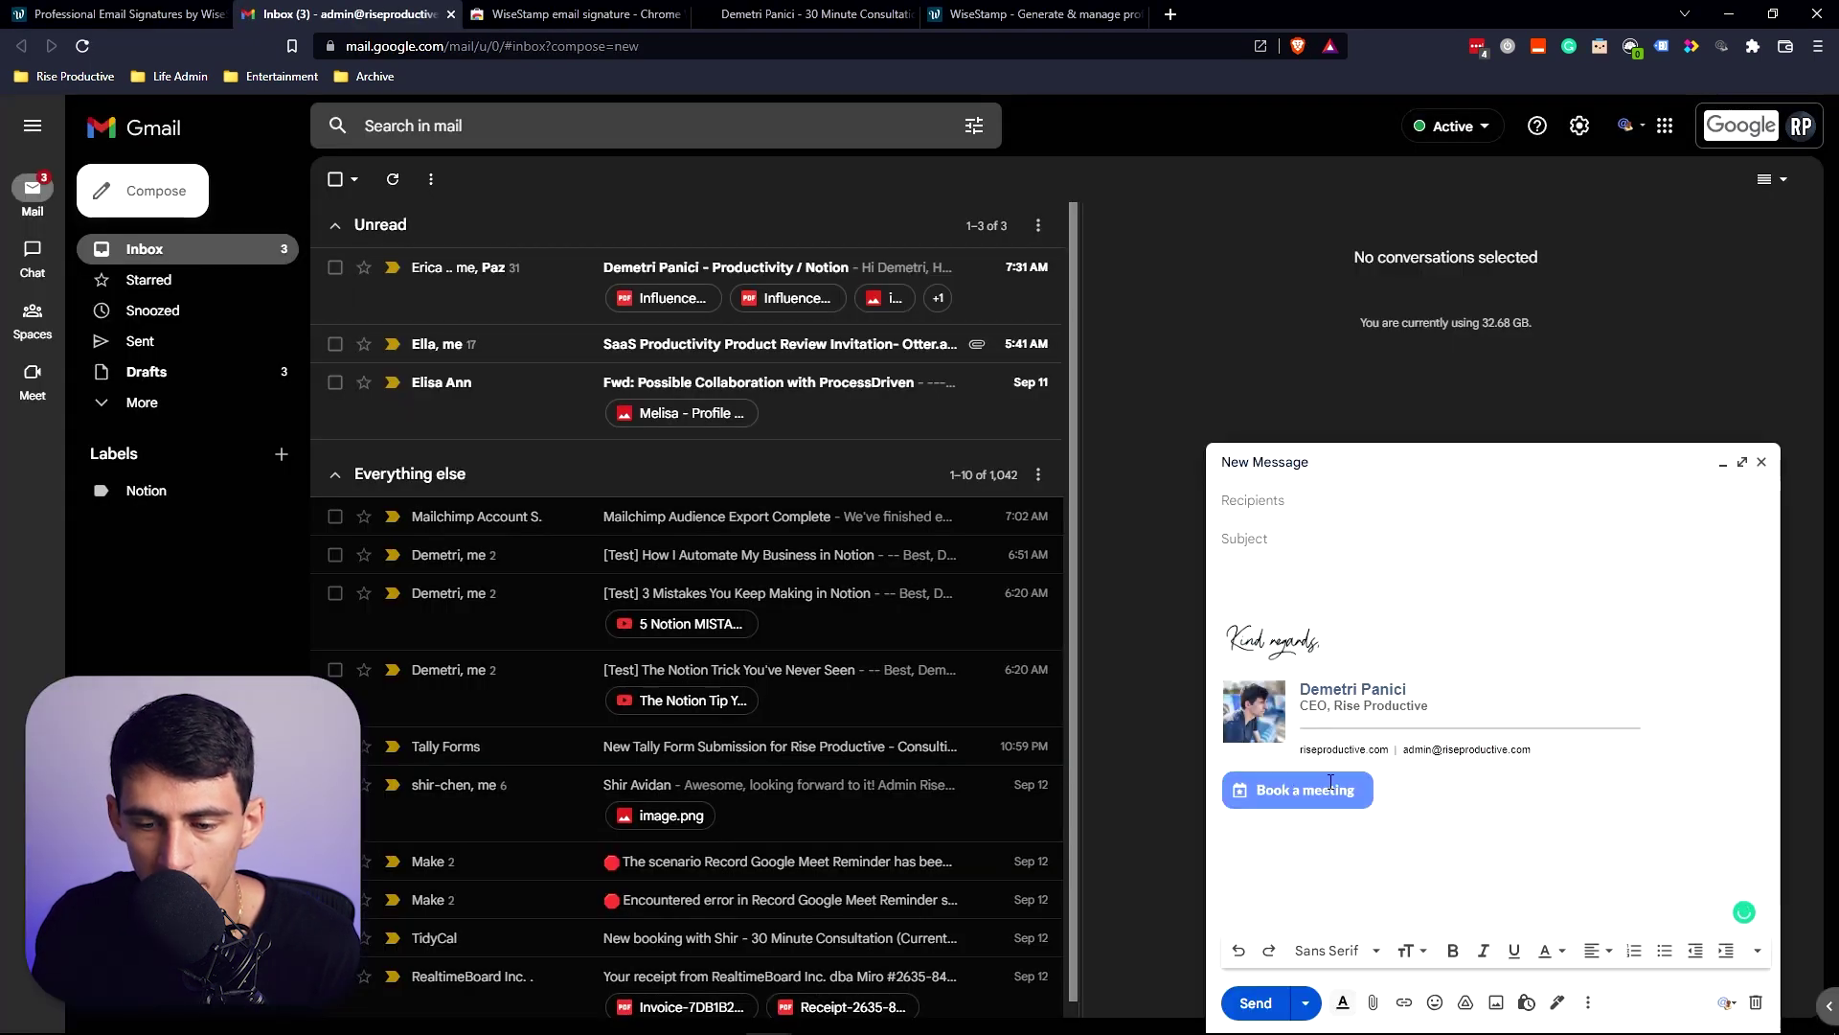
pyautogui.click(576, 14)
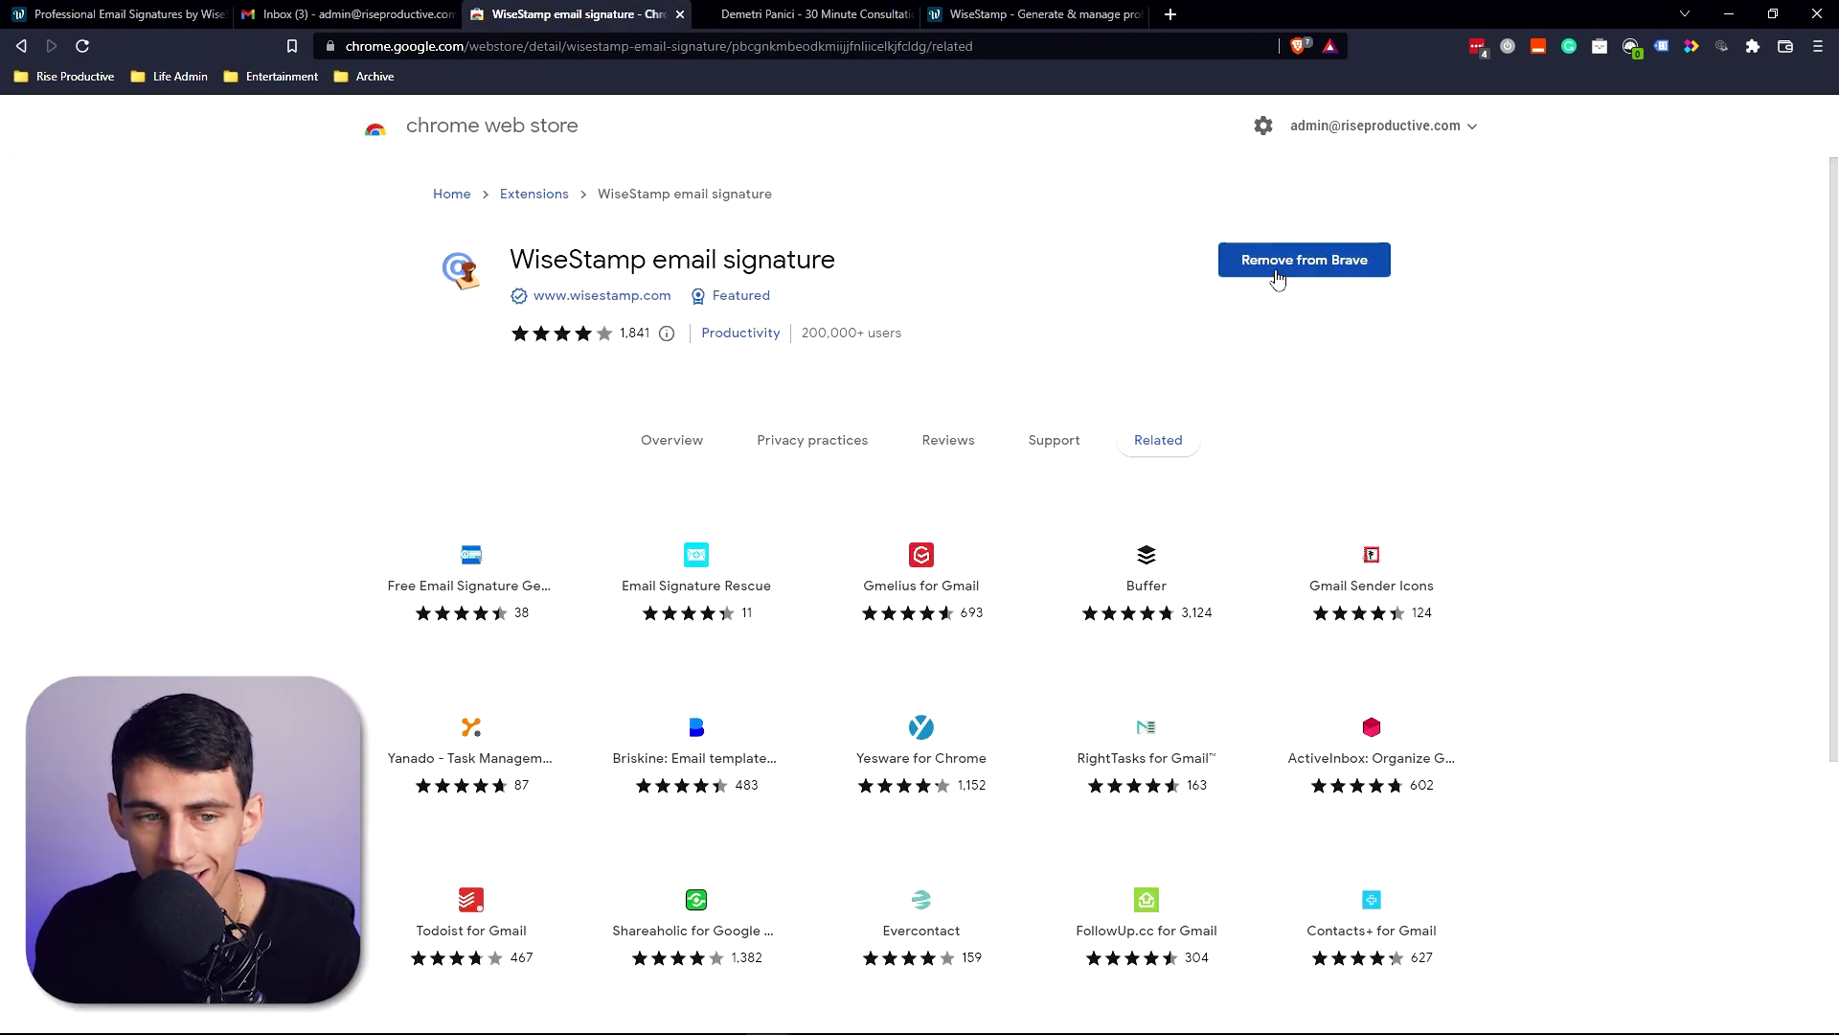
pyautogui.hotkey('ctrl', 'shift', 'Tab')
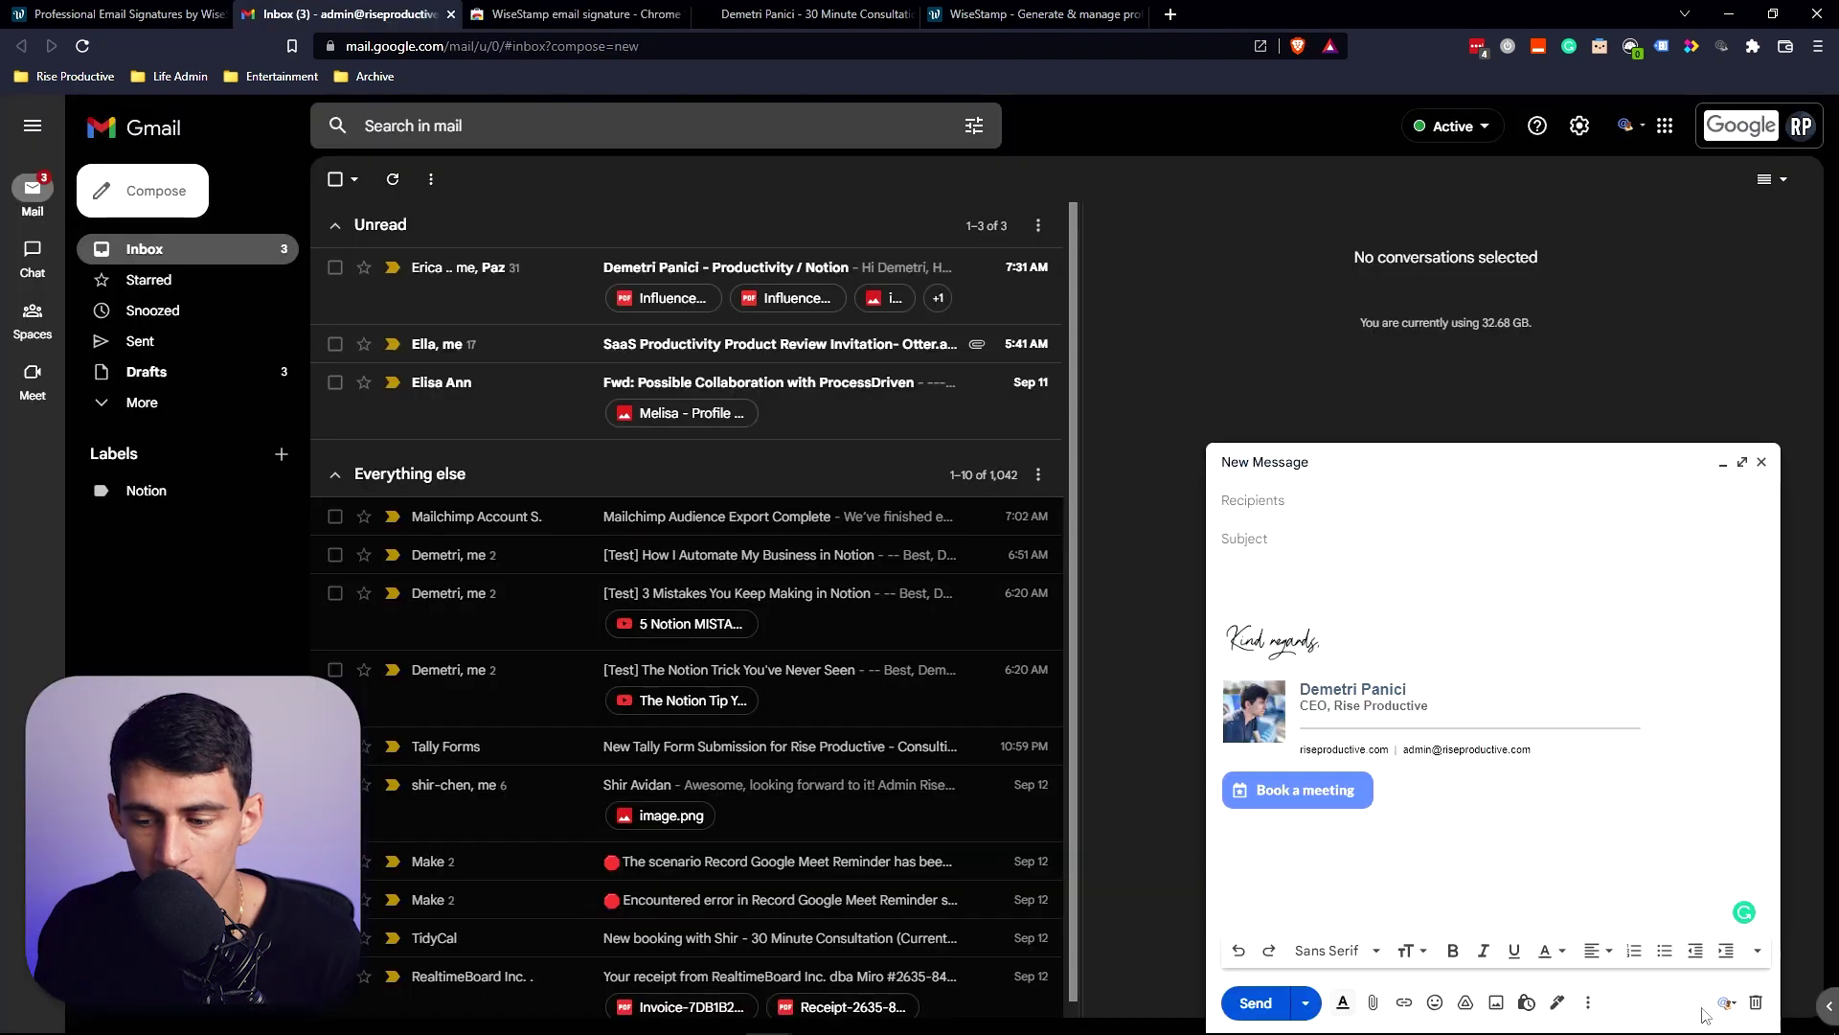
pyautogui.click(1730, 1005)
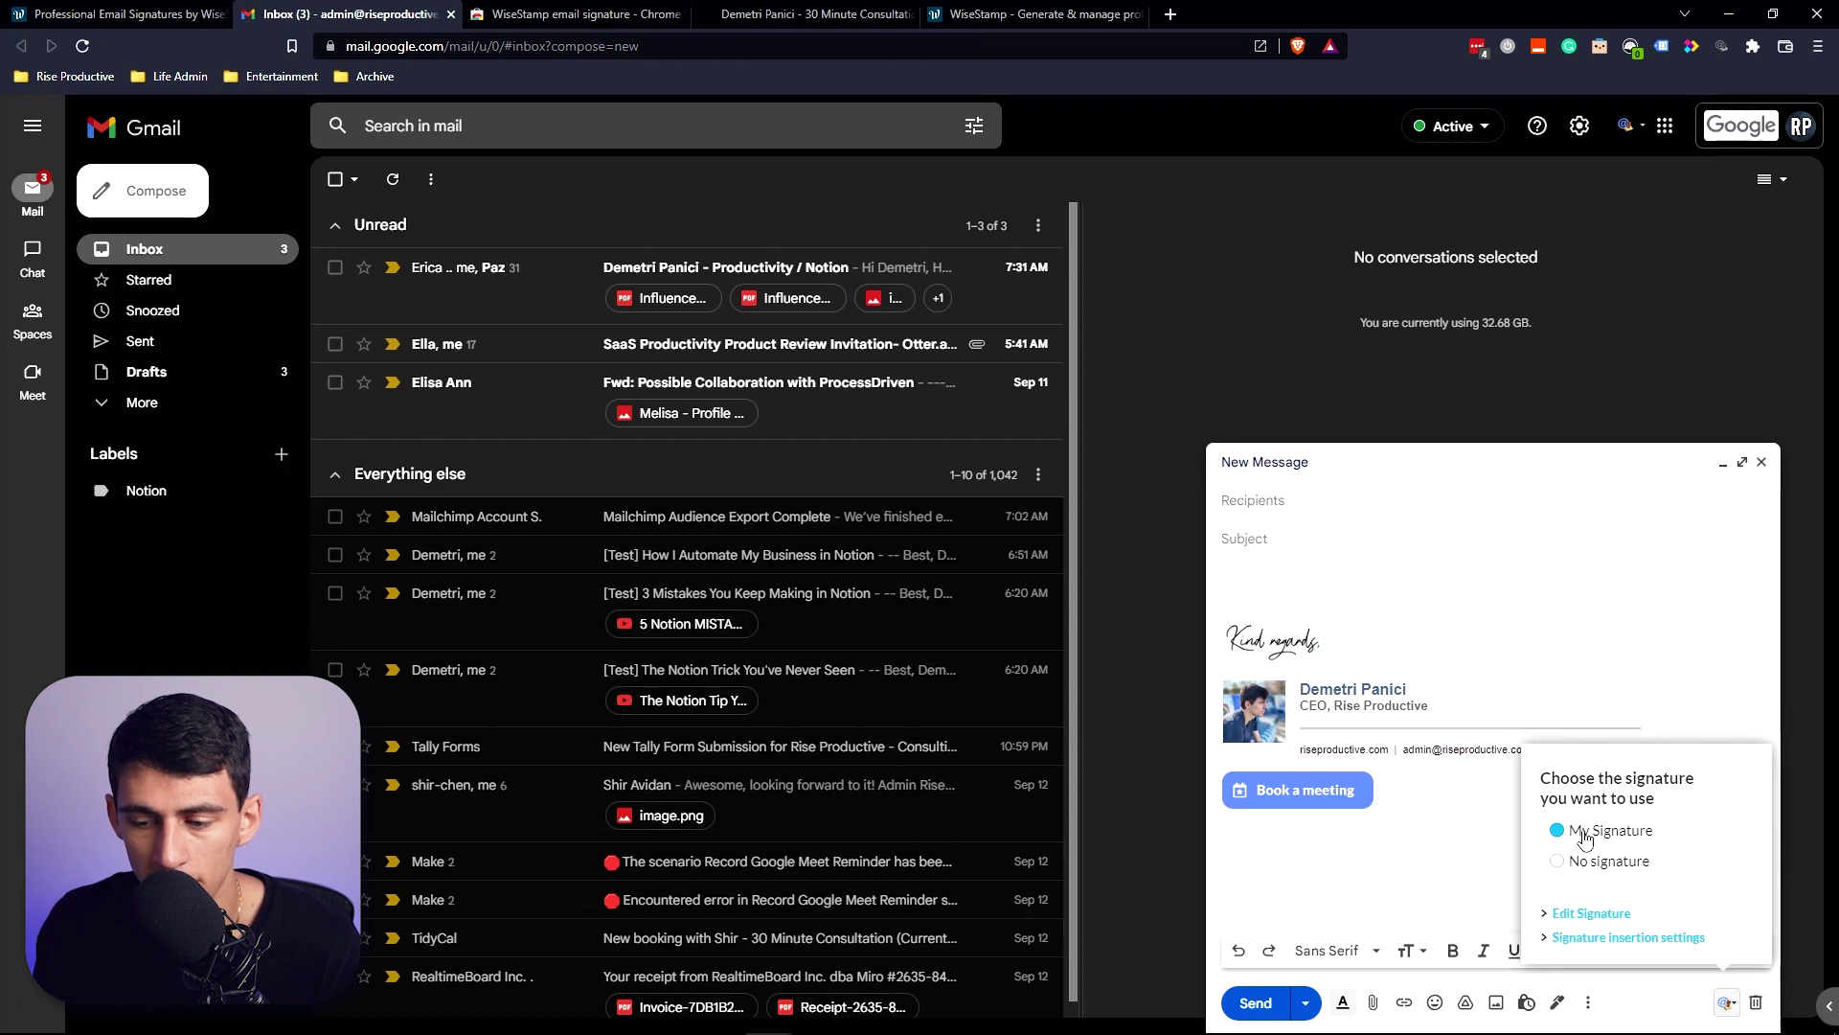
# Step: Review the MacMail, Outlook Desktop, Outlook Web and iPhone setup instructions, then the HTML signature code
pyautogui.hotkey('ctrl', 'shift', 'Tab')
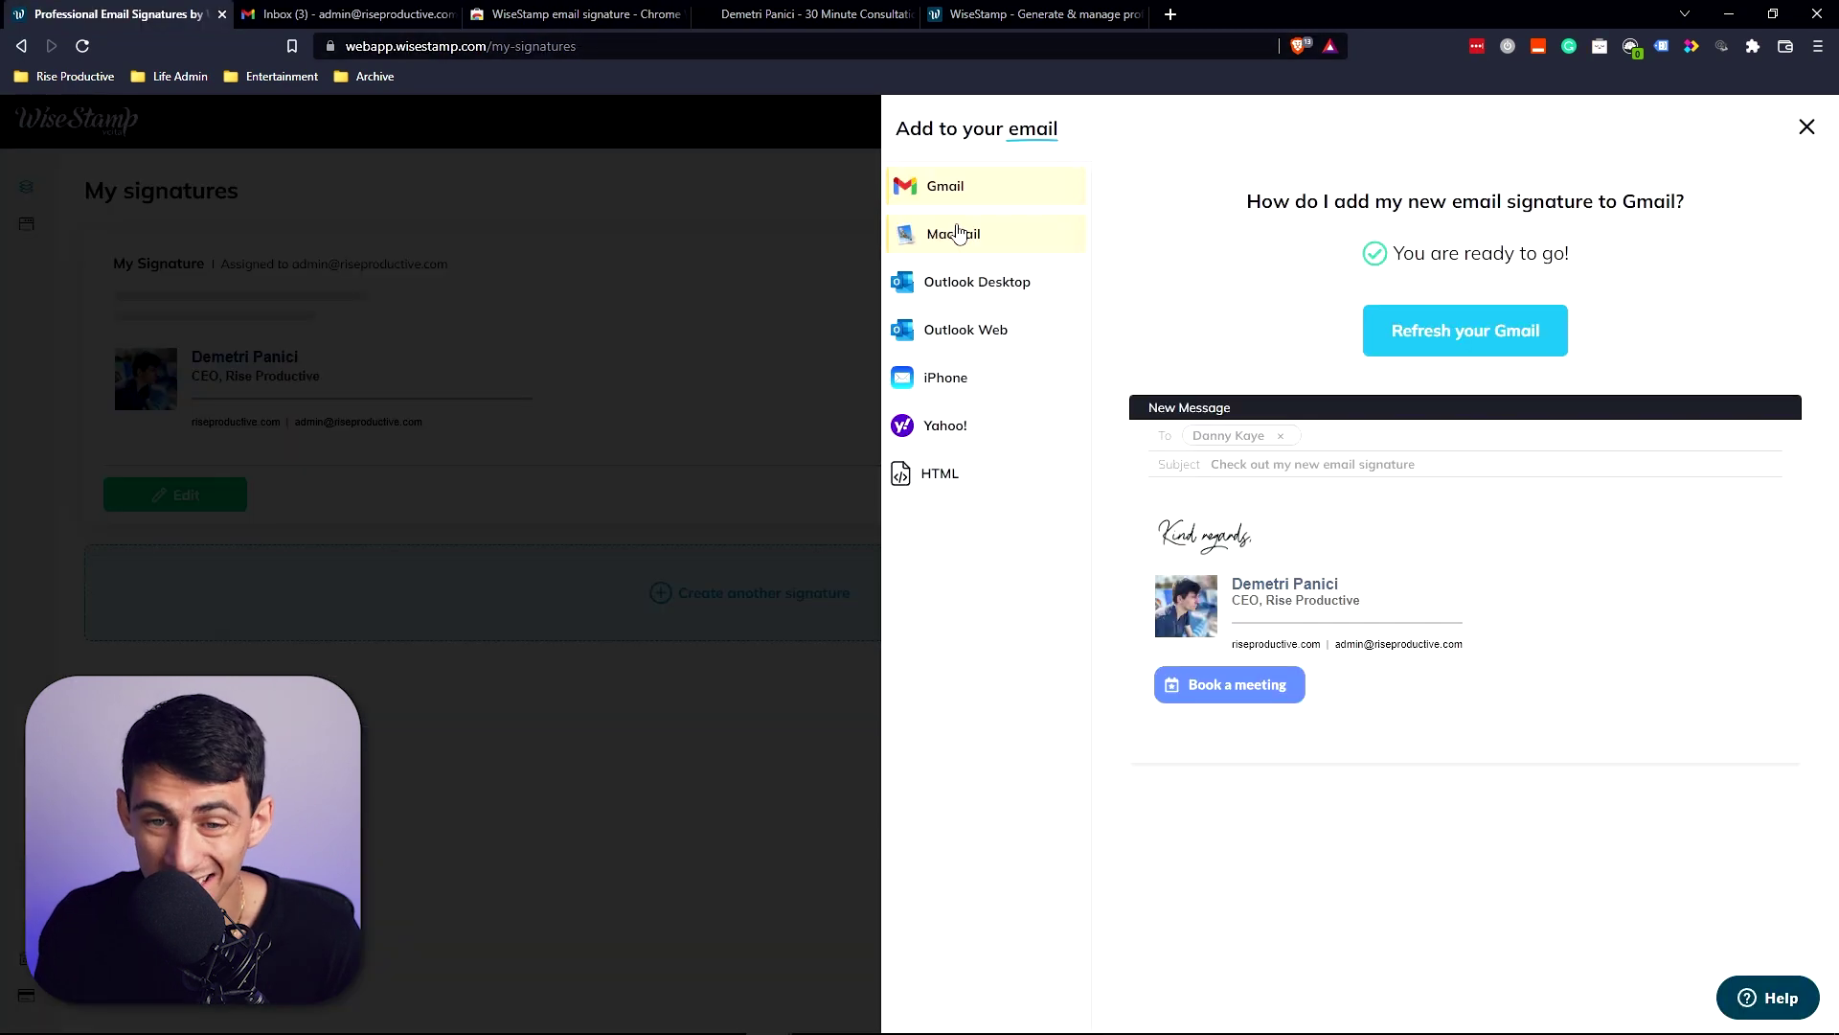
pyautogui.click(973, 234)
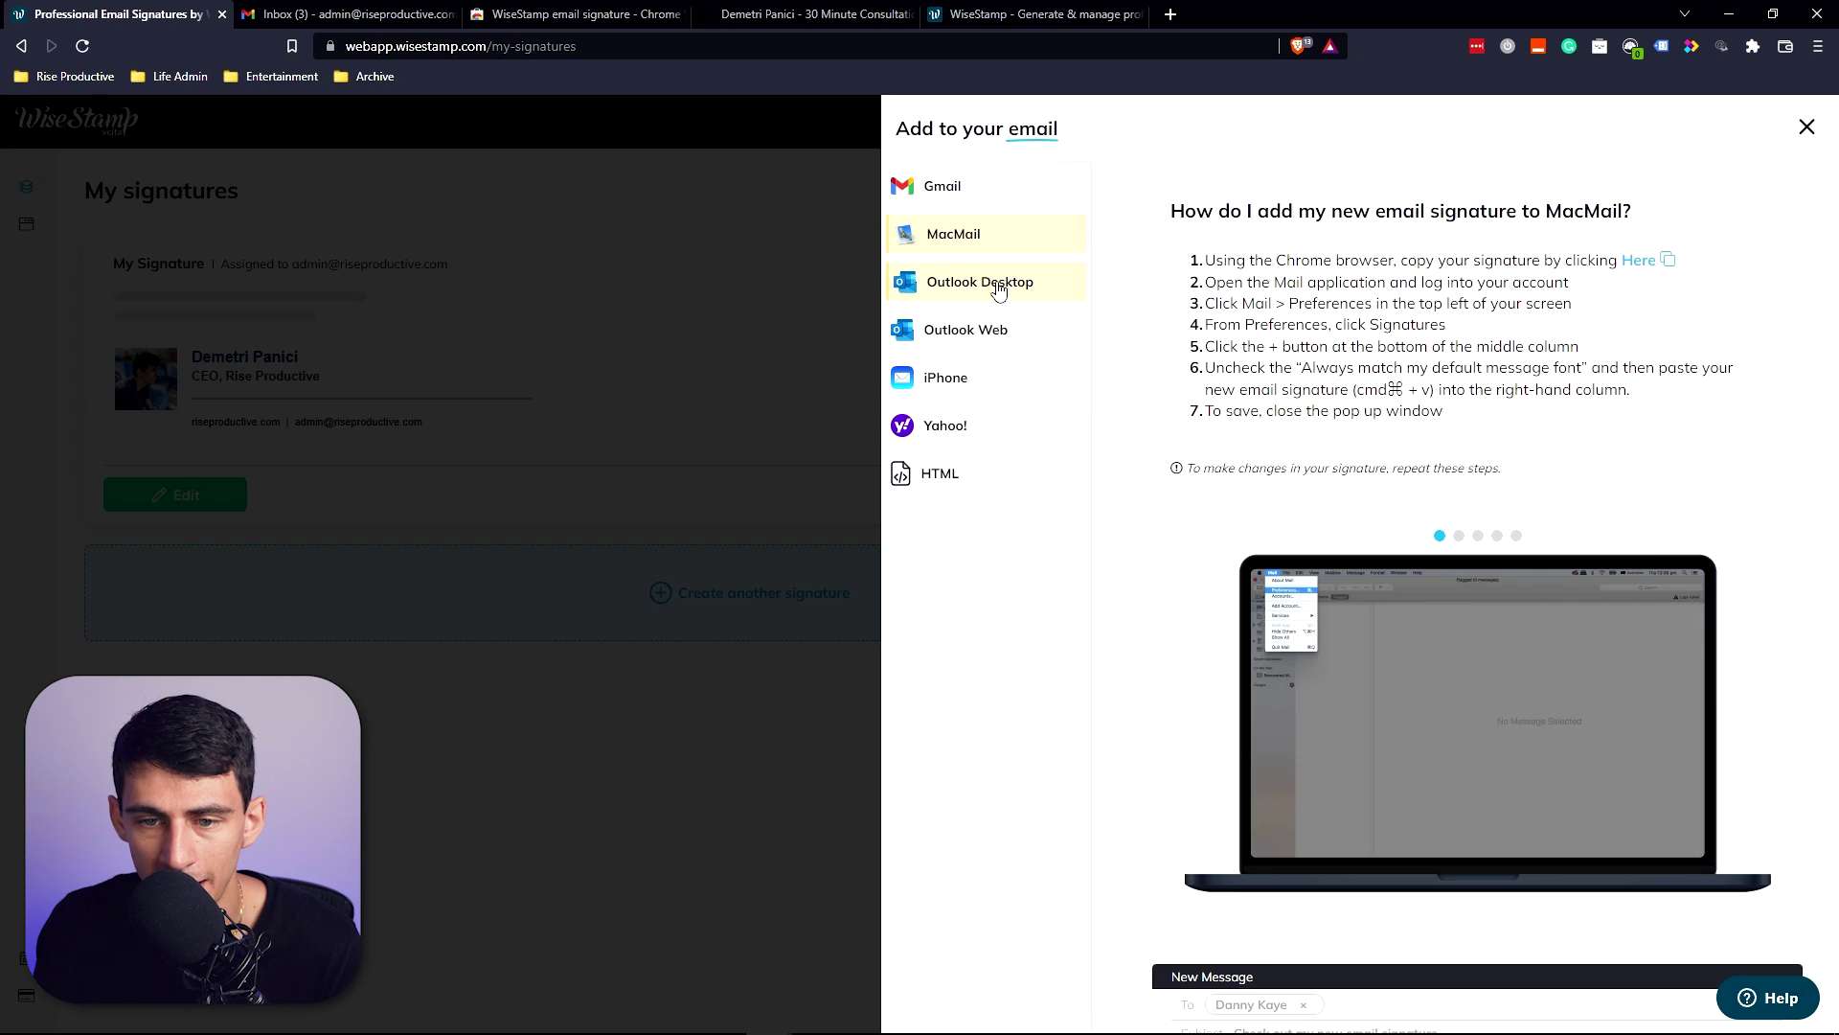
pyautogui.click(985, 283)
pyautogui.click(1006, 346)
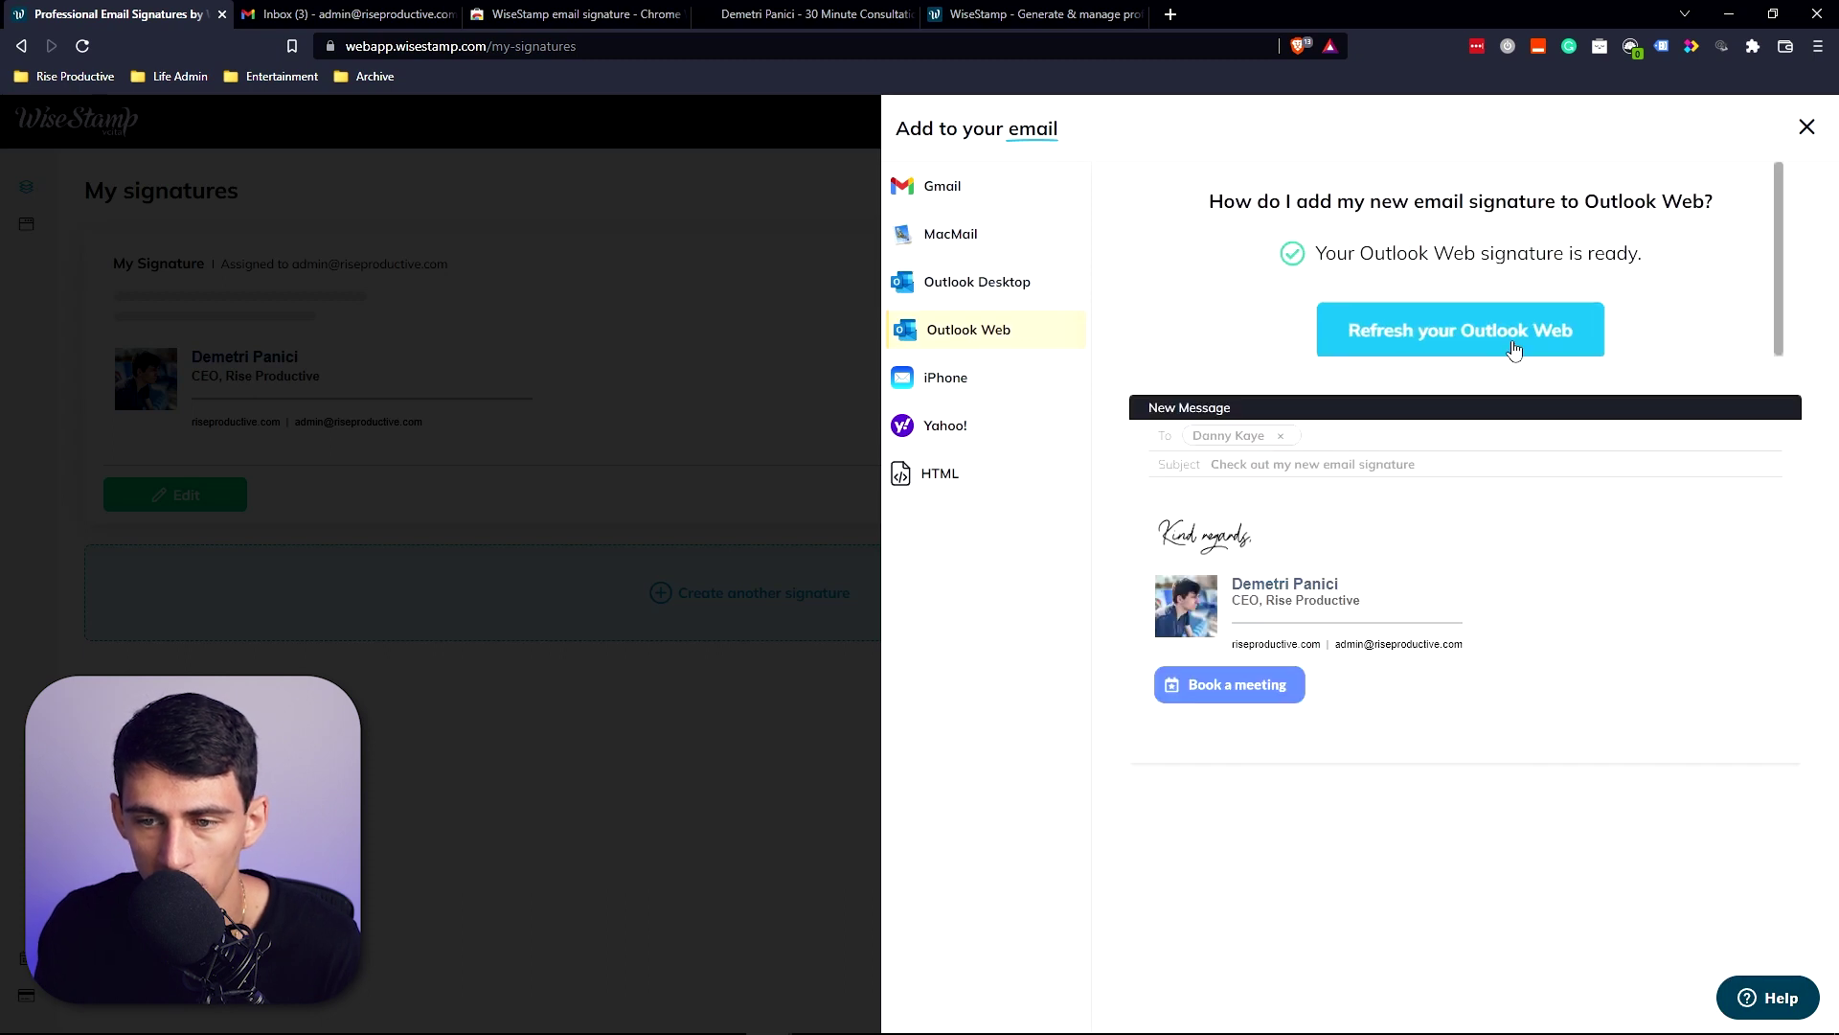
pyautogui.click(1014, 378)
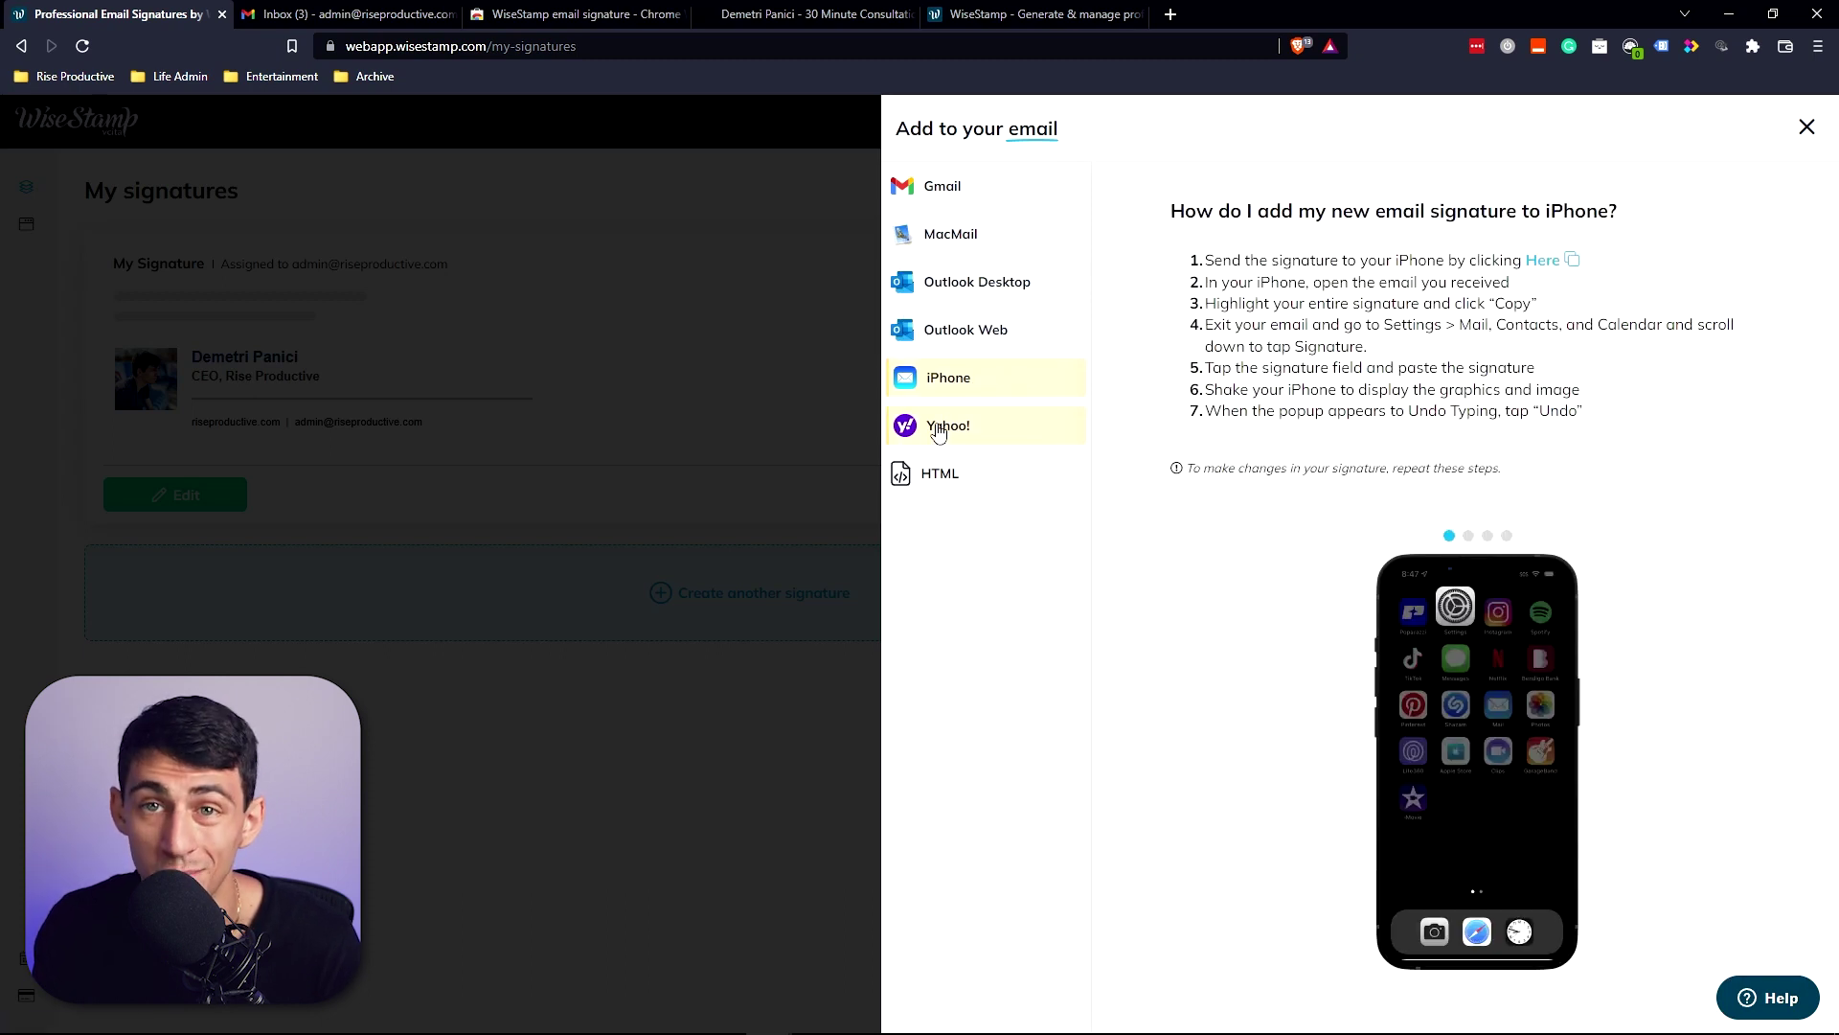
pyautogui.click(941, 473)
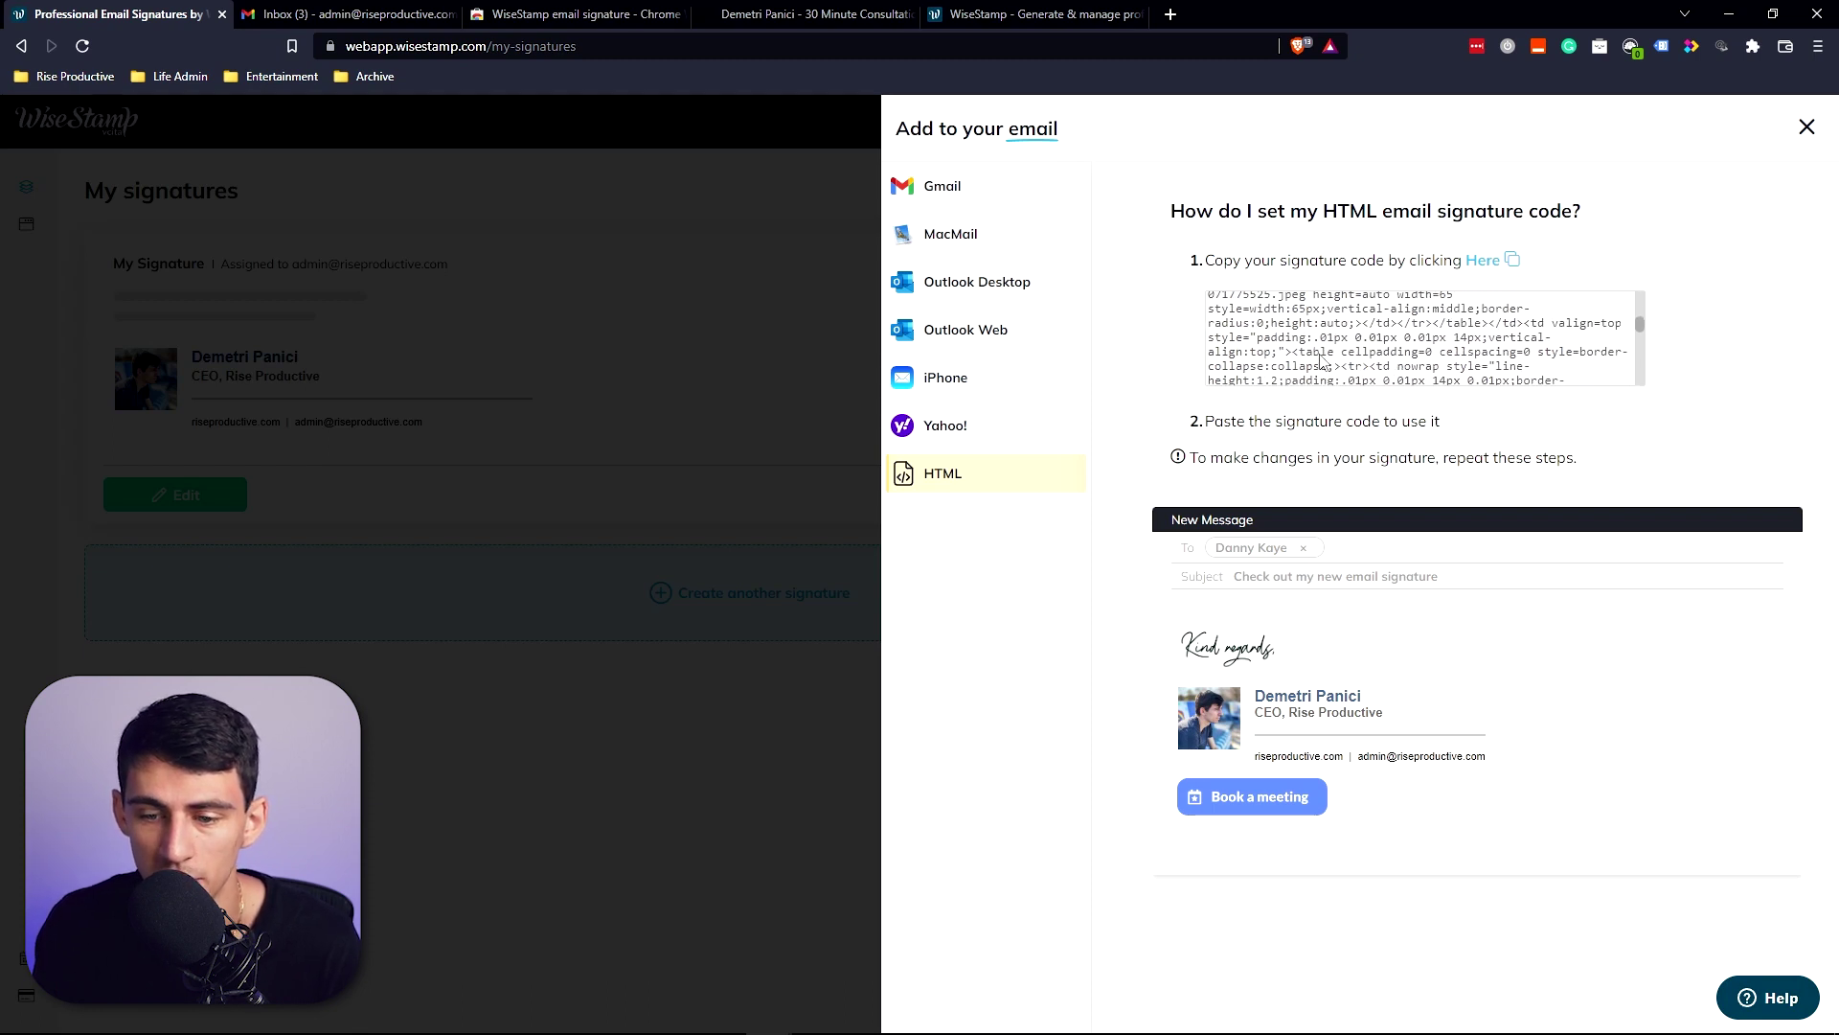
pyautogui.scroll(-3, 1298, 370)
pyautogui.scroll(3, 1317, 359)
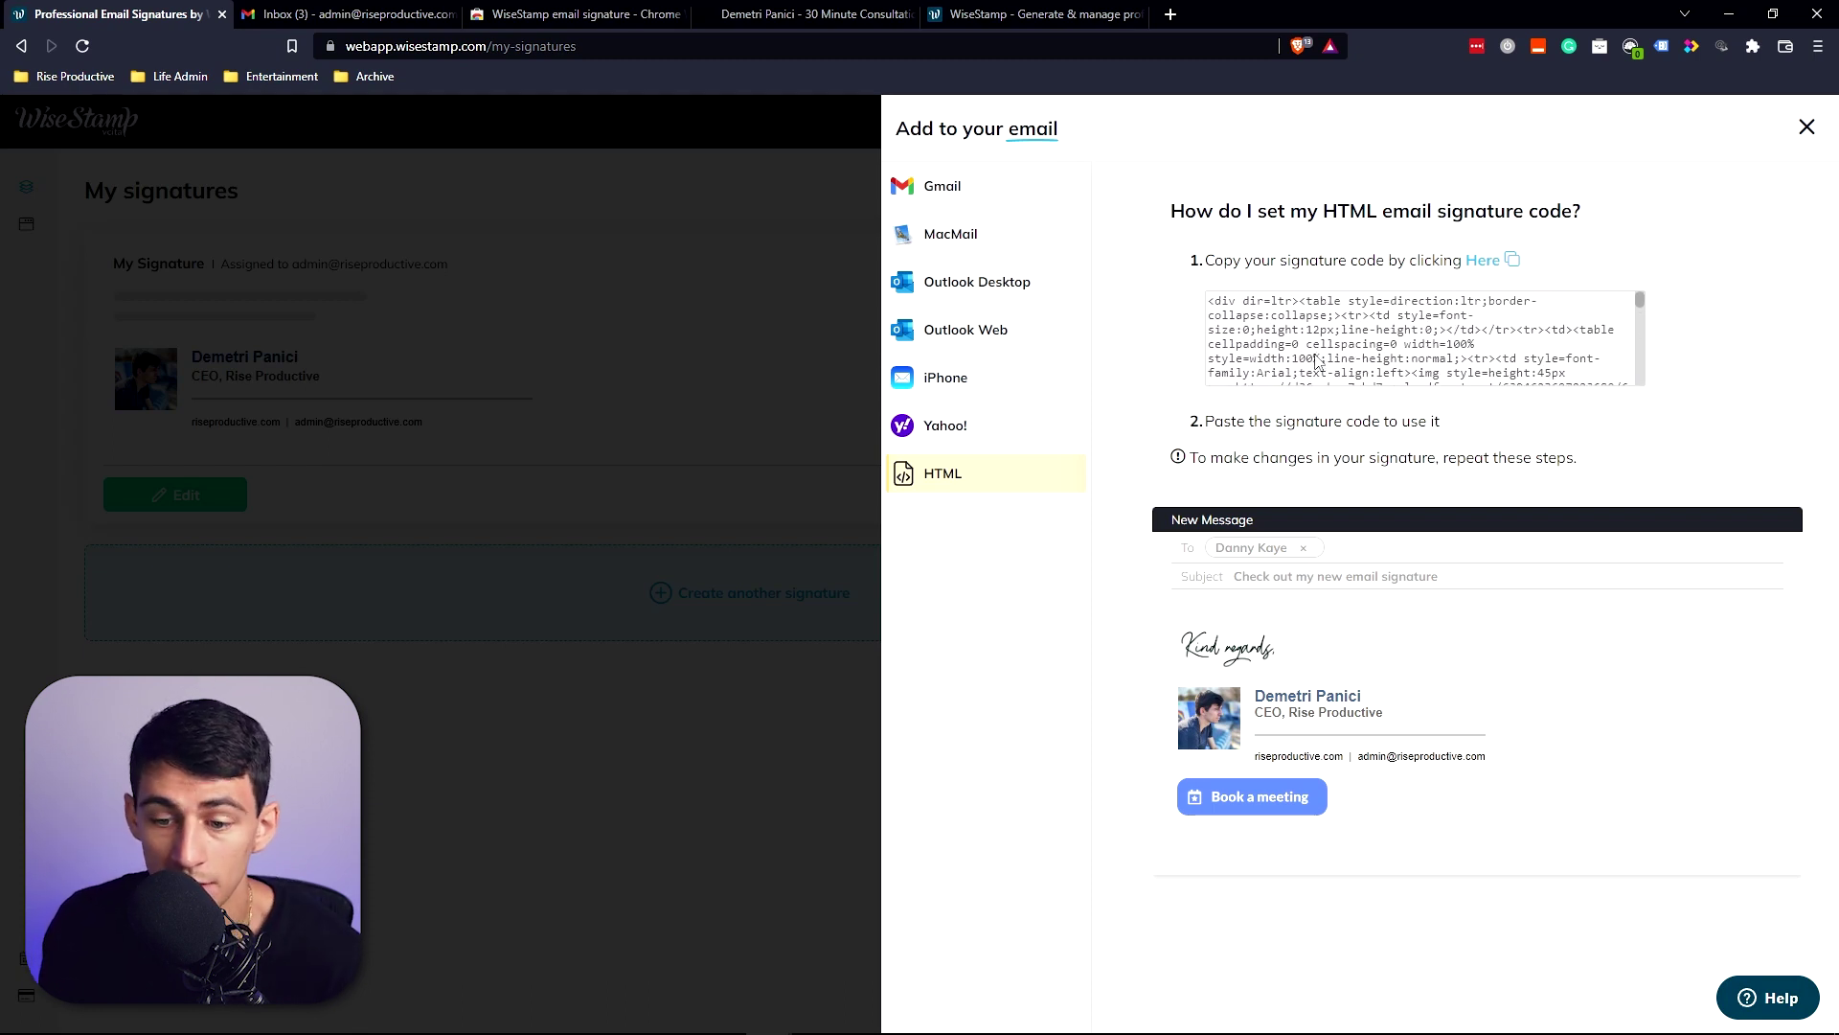